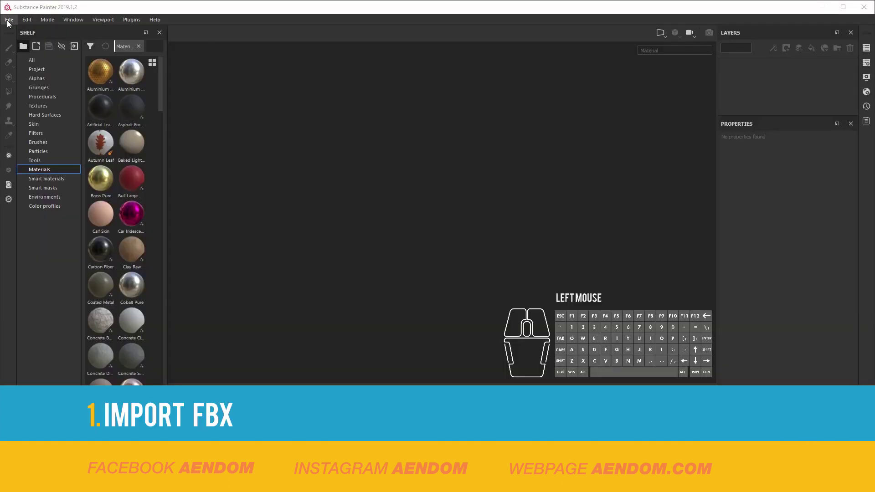
Start a new project with 4096 document resolution and OpenGL normal map format.
click(9, 20)
click(12, 28)
click(387, 178)
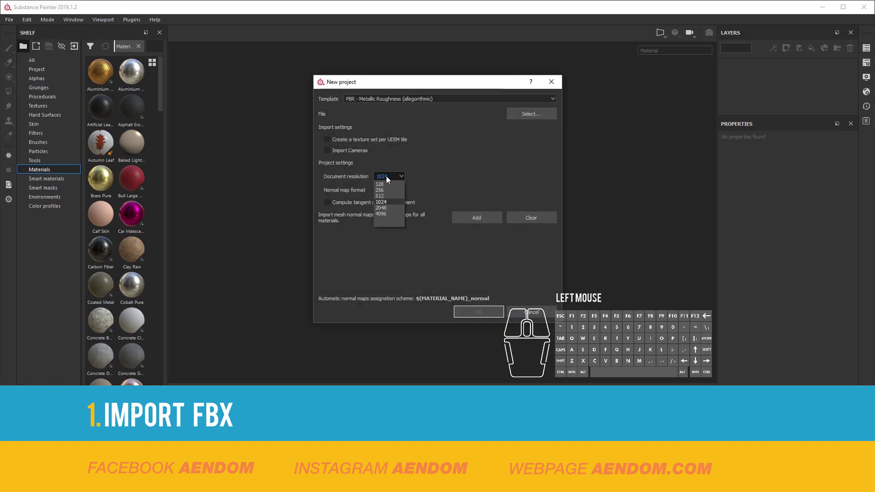
click(384, 213)
click(394, 189)
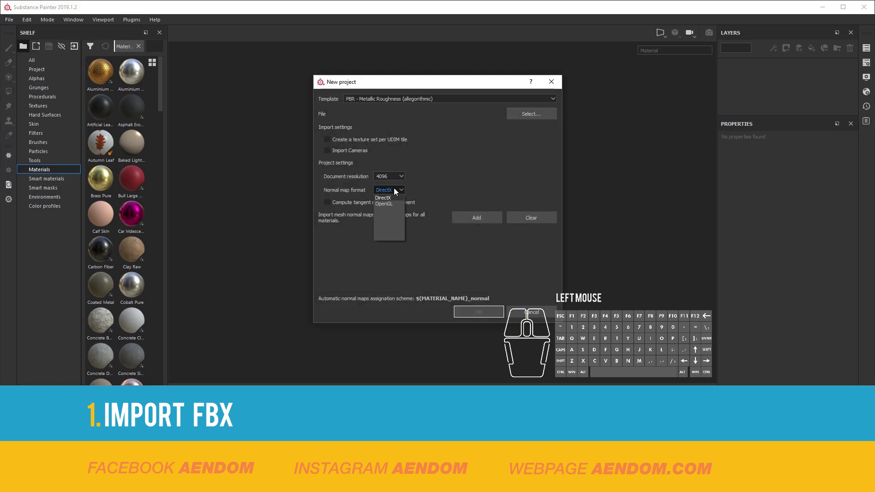
click(390, 205)
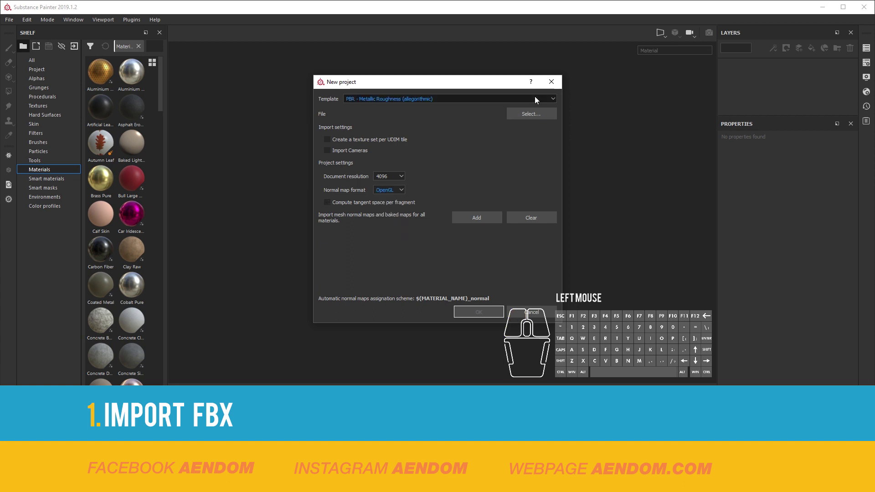
Import CowboyBag.fbx as the project mesh, create the project, and inspect the bag.
click(531, 115)
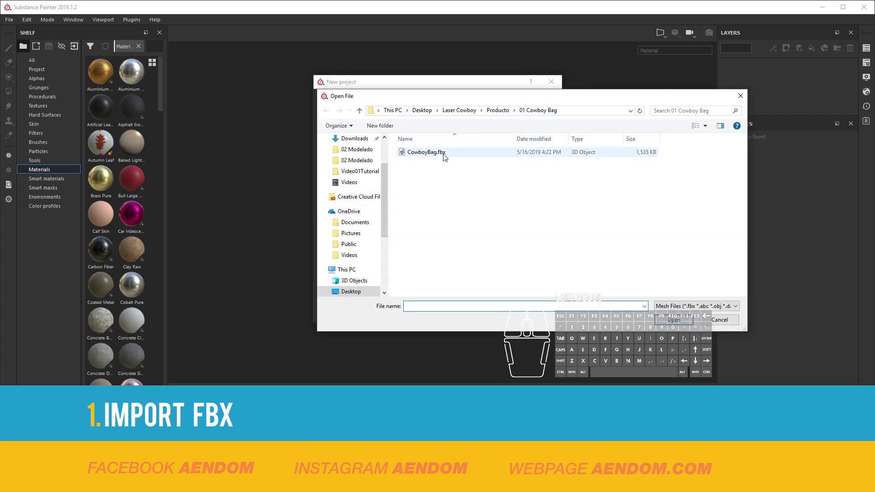
click(437, 155)
click(679, 319)
click(483, 310)
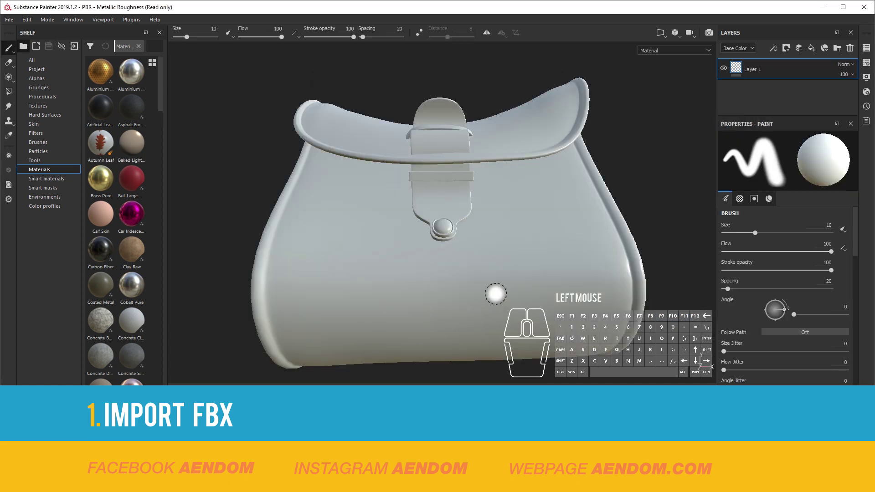
alt+drag(453, 228, 502, 260)
scroll(479, 254, up, 3)
alt+middle_drag(479, 254, 455, 234)
mouse_move(455, 235)
alt+mouse_down()
mouse_move(498, 210)
mouse_move(269, 211)
mouse_move(425, 231)
mouse_move(459, 221)
alt+mouse_up()
alt+middle_drag(458, 221, 465, 218)
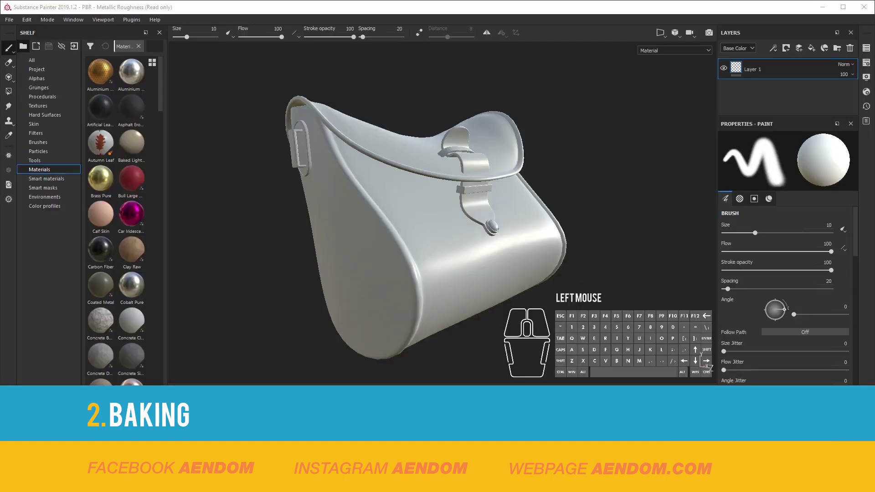
Bake the bag's mesh maps from Texture Set Settings at 4096 output size.
click(867, 63)
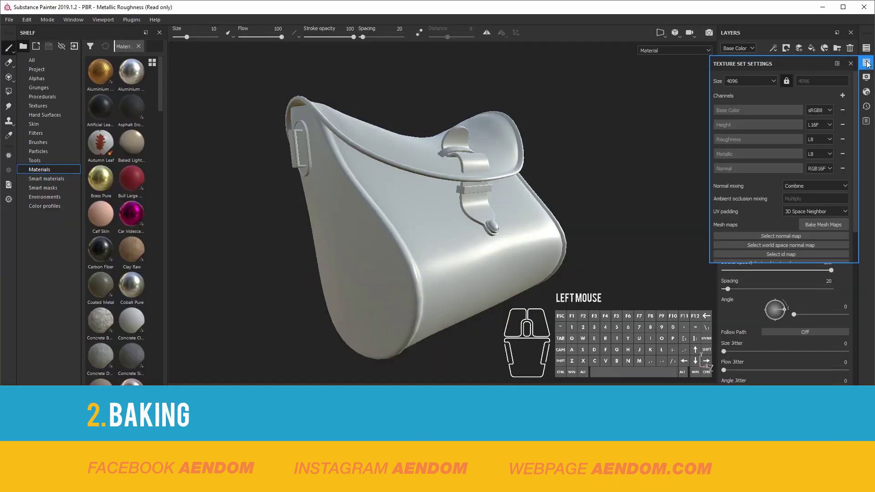
click(825, 225)
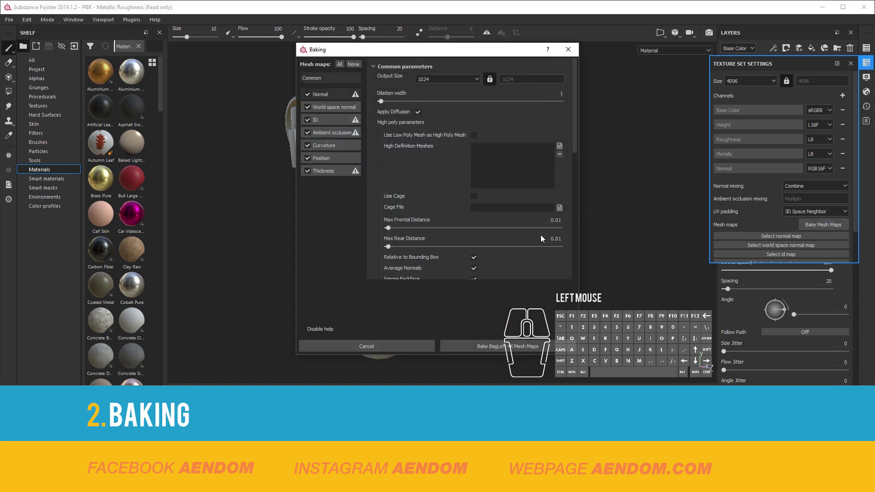
click(437, 80)
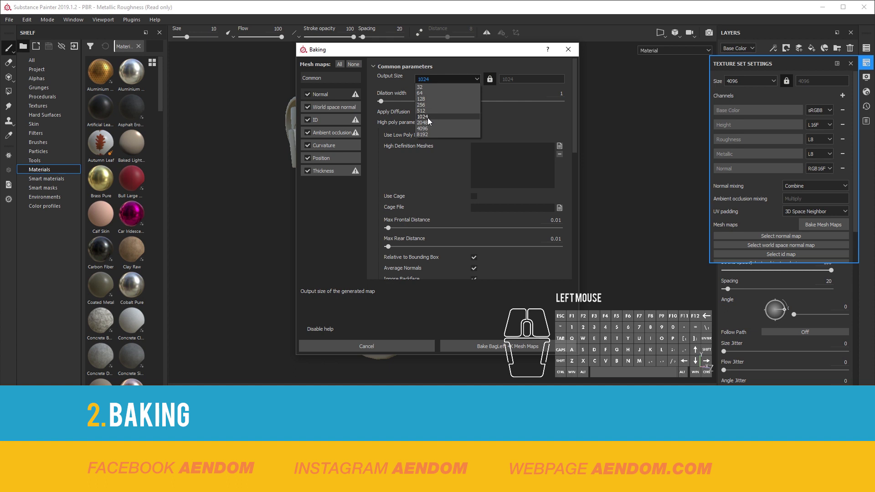
click(426, 128)
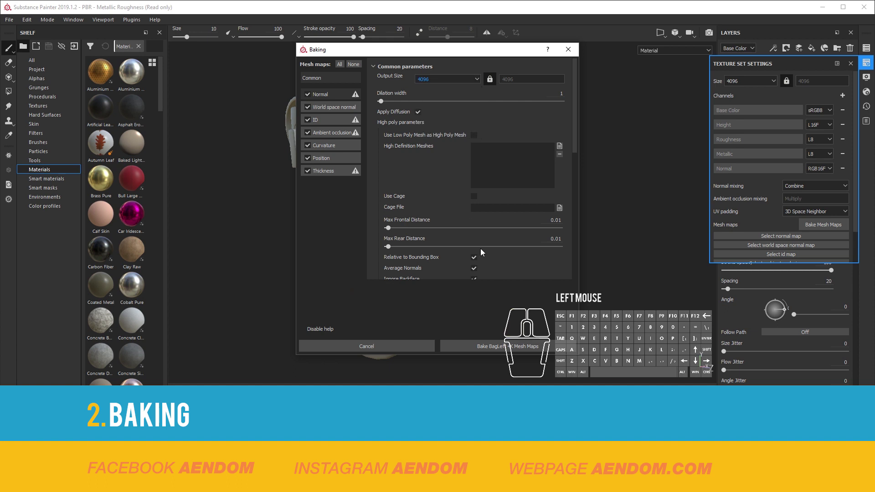
click(515, 348)
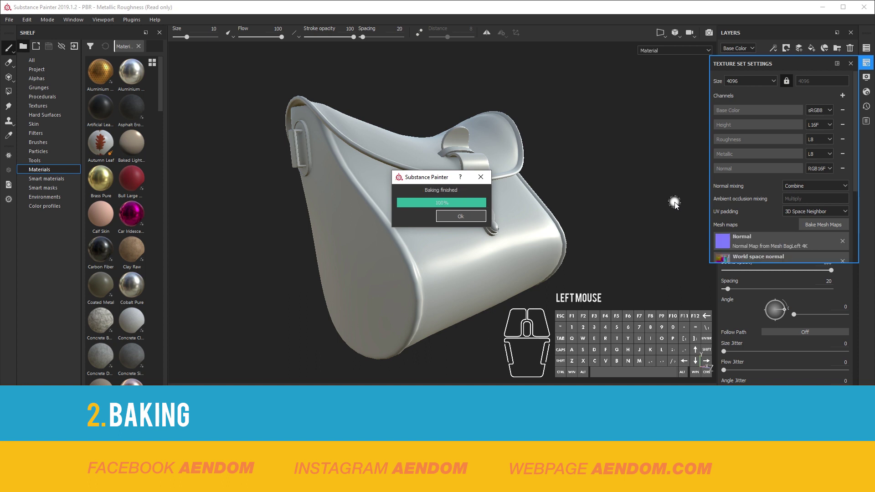
scroll(762, 183, down, 3)
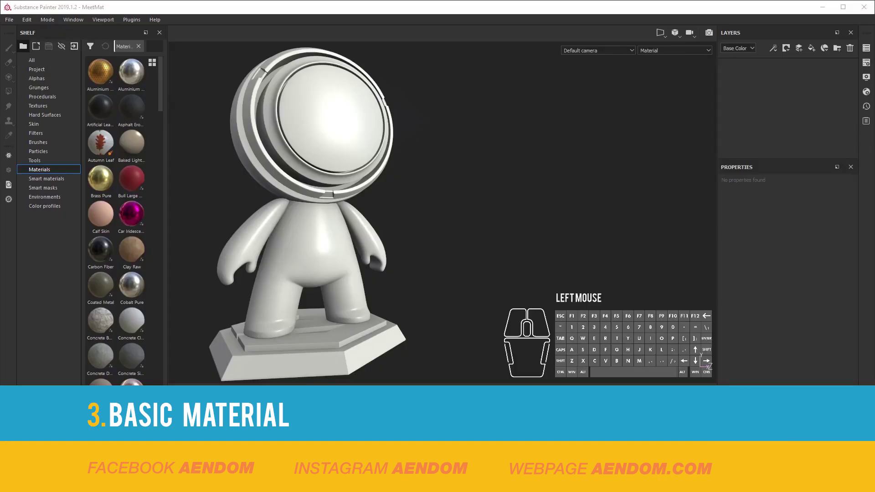
Frame the mannequin's helmet and add a new fill layer.
scroll(377, 182, down, 2)
alt+middle_drag(363, 196, 441, 201)
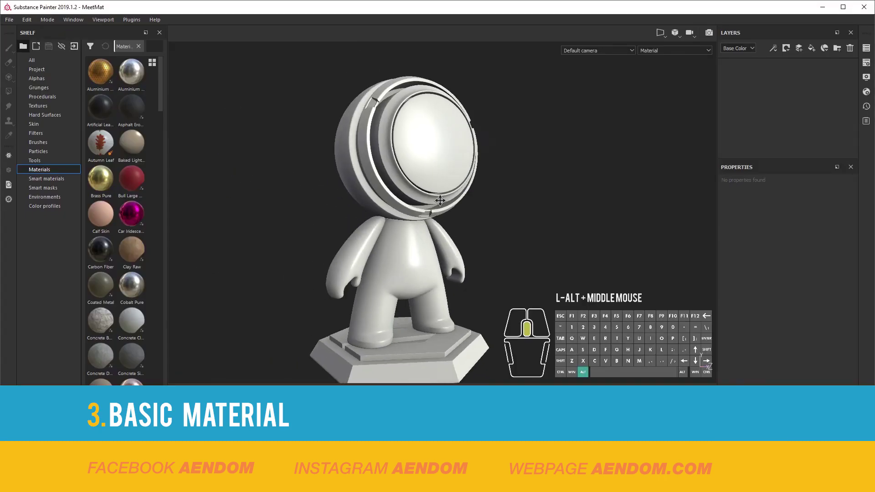
alt+drag(440, 201, 429, 219)
scroll(429, 221, down, 2)
alt+middle_drag(491, 196, 510, 189)
alt+drag(511, 189, 529, 150)
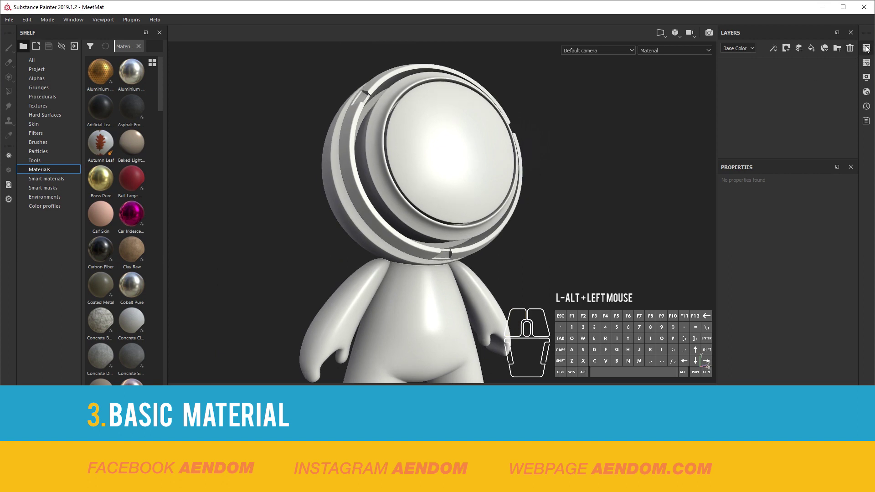
click(811, 48)
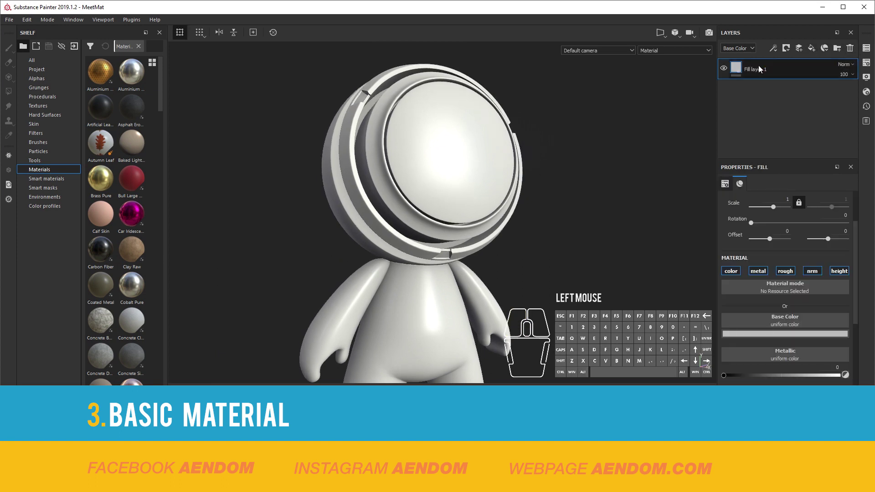
Rename the fill layer to 'Base Color', correcting the miscapitalised 'COlor'.
double_click(759, 69)
text(Base COlor)
key(Return)
click(764, 73)
double_click(764, 71)
drag(760, 69, 801, 74)
text(Color)
key(Return)
Disable the roughness, normal, height and metallic channels and set the base colour to saturated red.
click(781, 272)
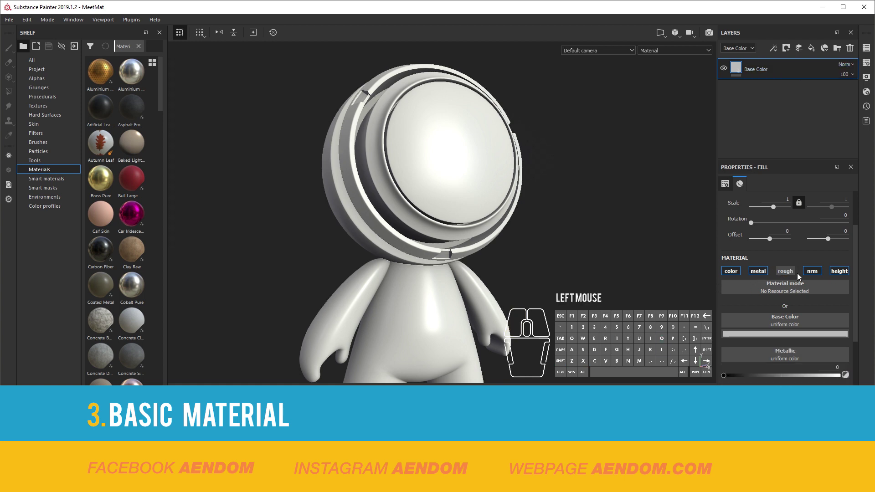
click(838, 272)
click(813, 272)
click(762, 273)
click(786, 335)
drag(795, 363, 829, 377)
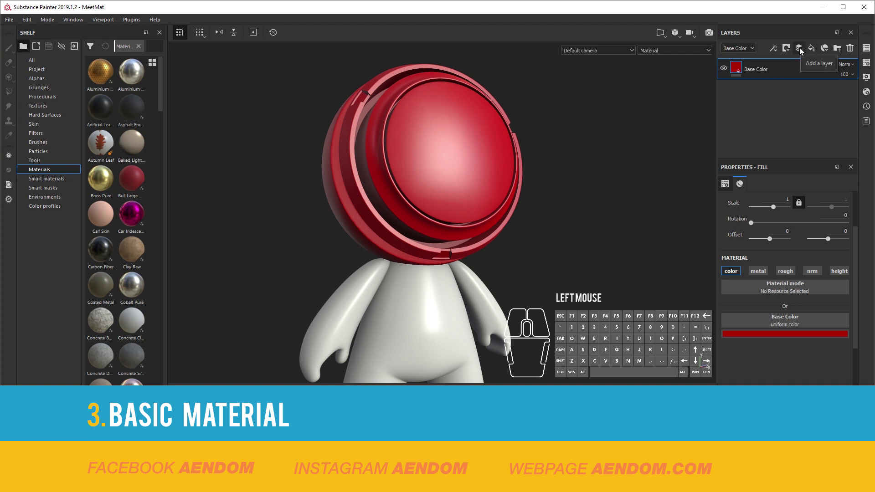
Add another fill layer named 'Height'.
click(808, 48)
double_click(762, 67)
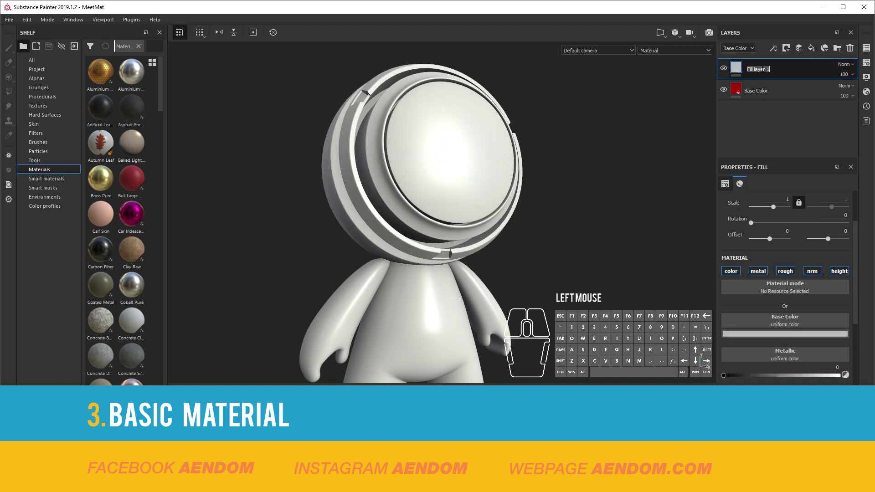
key(shift)
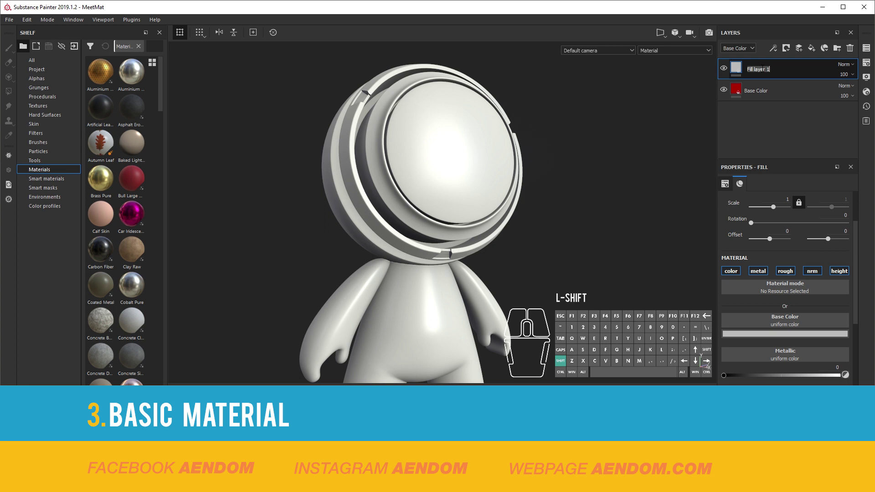
text(Height)
key(Return)
Keep only the height channel on the Height fill, with height -0.1351.
click(730, 271)
click(758, 271)
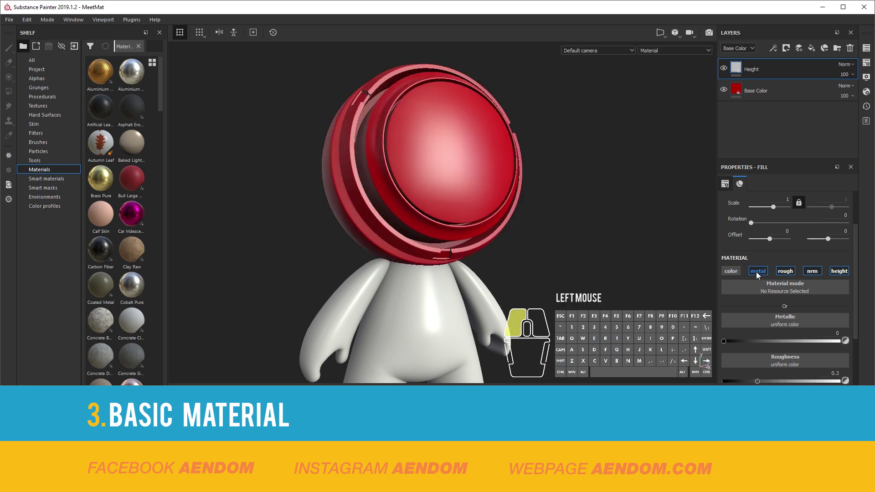
click(785, 271)
click(811, 271)
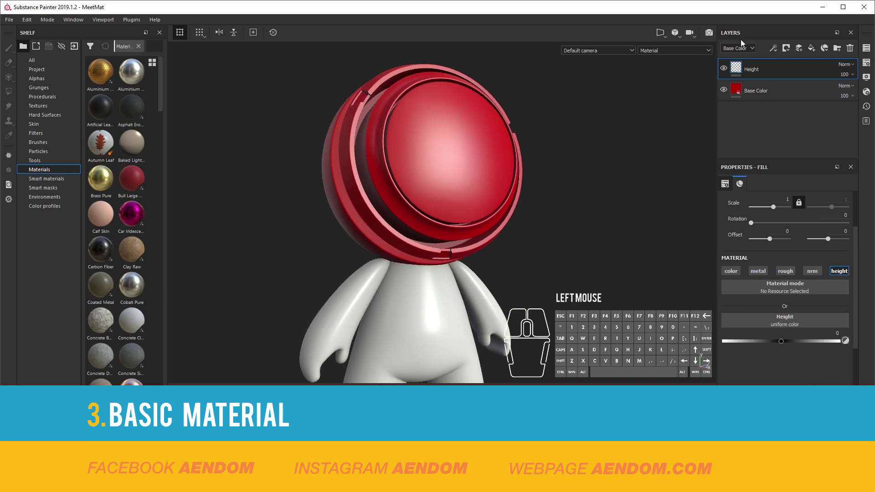
drag(782, 342, 773, 341)
Give the Height layer a black mask with a Dirt generator at Dirt Level 0.71.
click(787, 49)
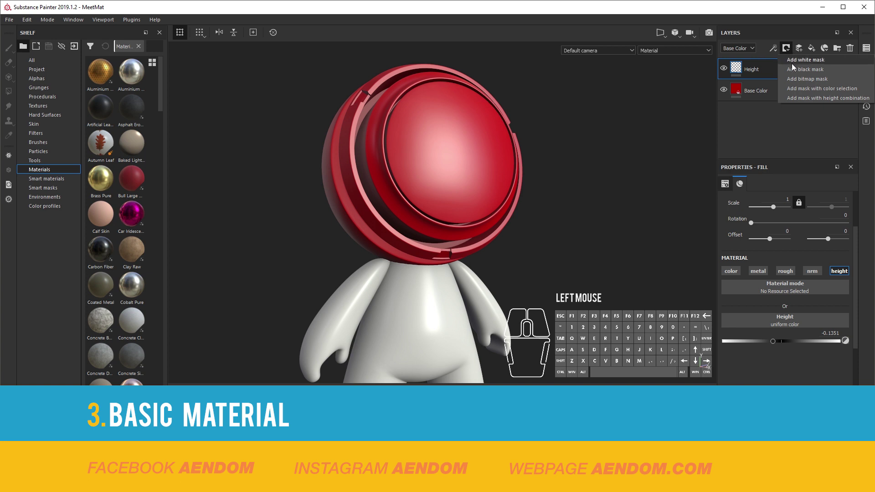
click(795, 69)
click(773, 48)
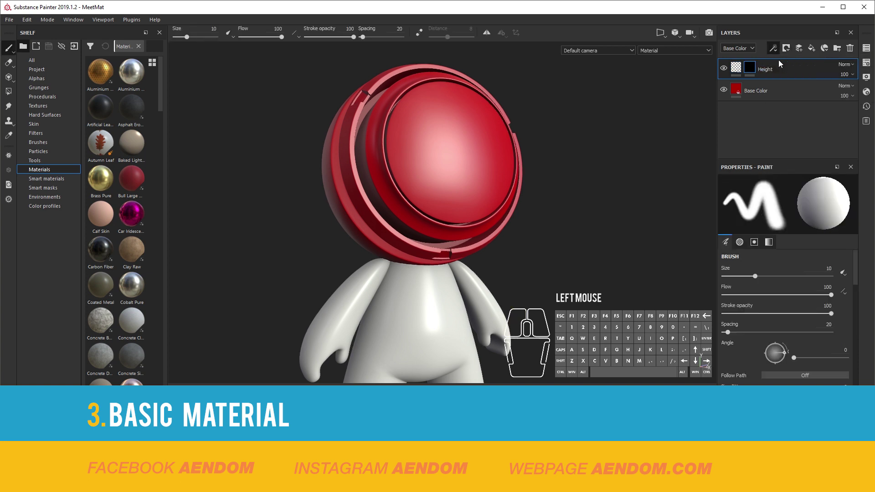
click(780, 60)
click(801, 197)
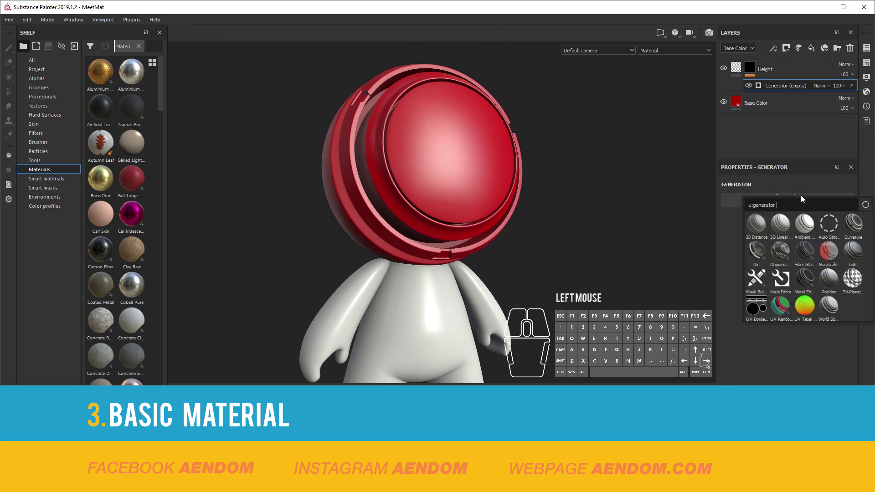
click(757, 250)
drag(818, 268, 813, 268)
Set the Height fill's height to -0.0734 and add a new fill layer on top.
click(737, 72)
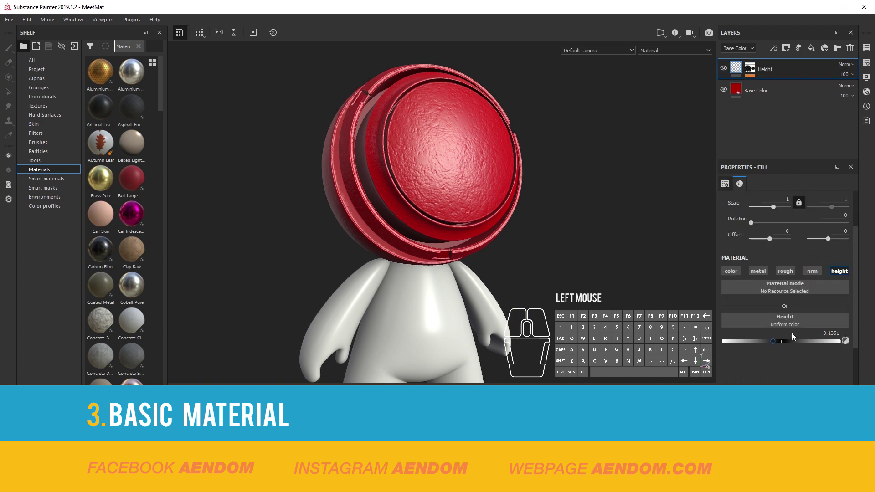
drag(774, 340, 776, 340)
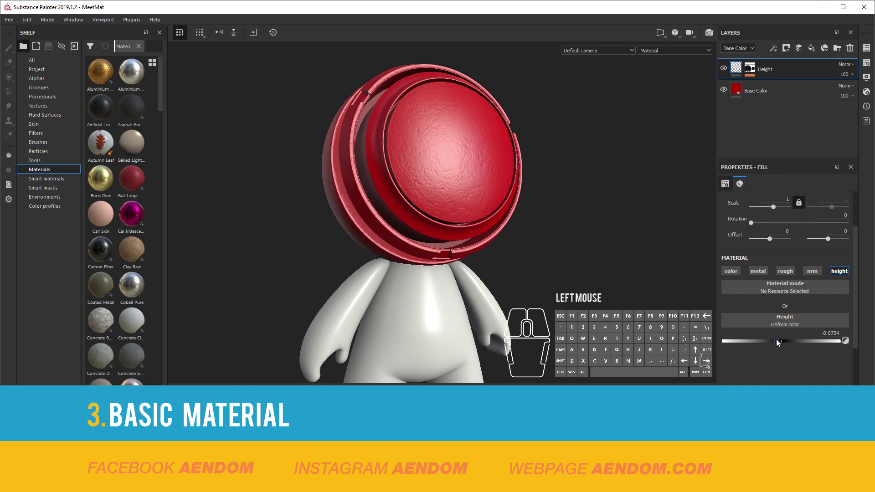
click(811, 47)
Name the new fill layer 'Roughness' and keep only its roughness channel.
double_click(763, 69)
text(Roughness)
key(Return)
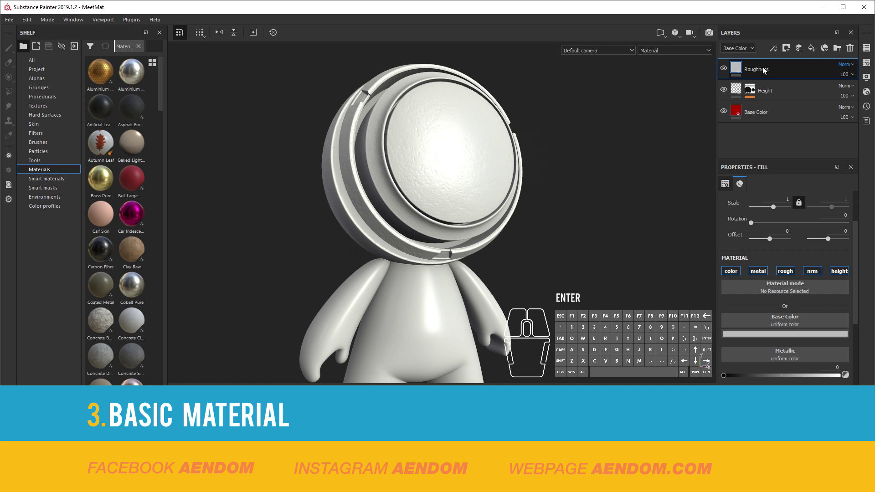
click(730, 271)
click(760, 272)
click(813, 272)
click(834, 272)
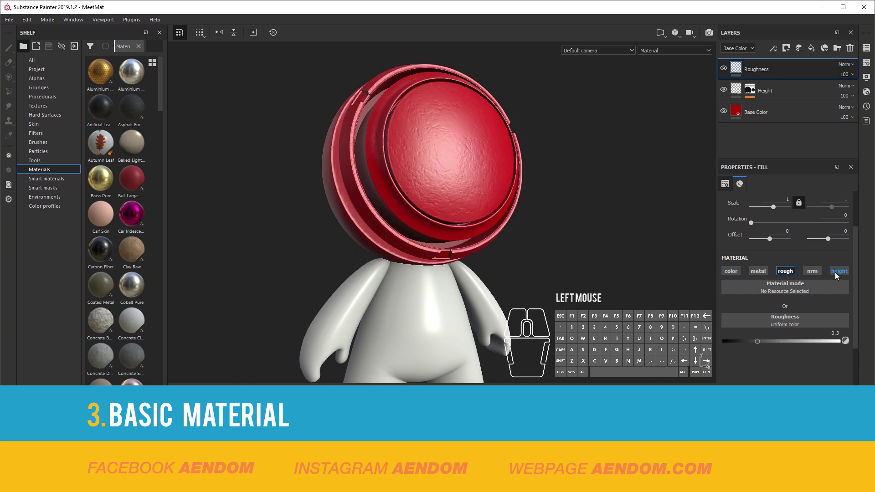
drag(761, 342, 737, 341)
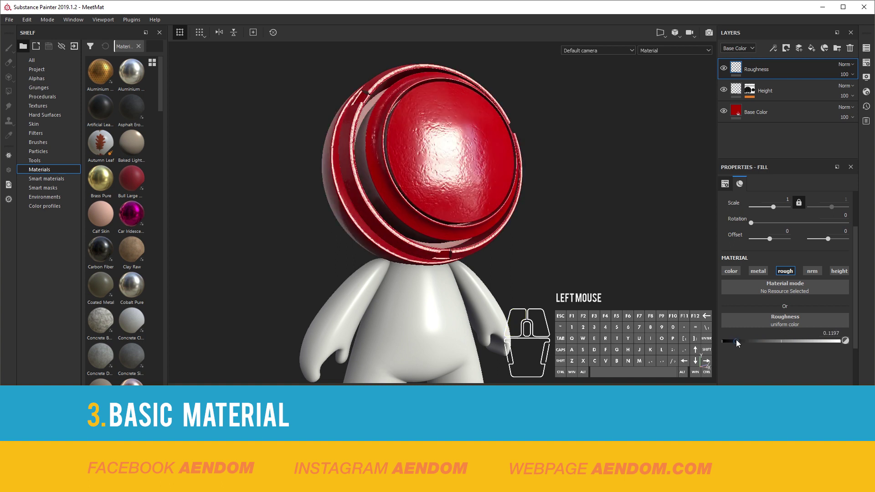
Mask it with a black mask and Dirt generator at Dirt Level 0.82, roughness 0.5019.
click(786, 48)
click(796, 68)
click(774, 49)
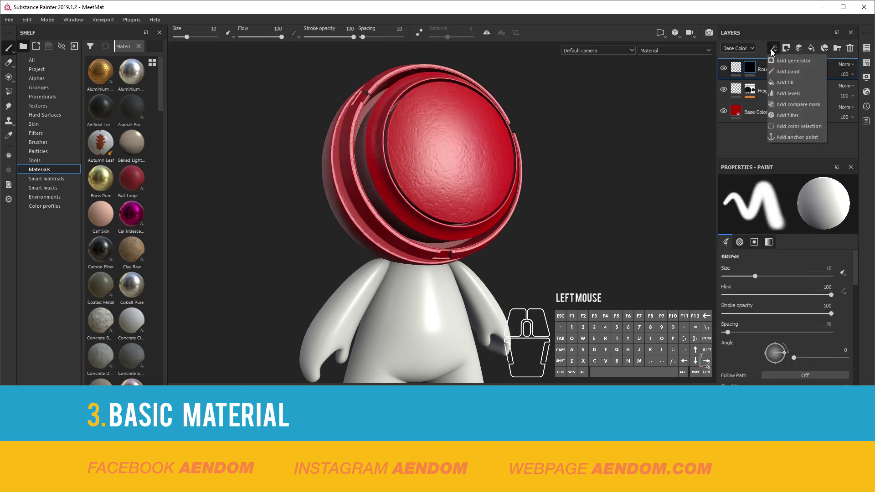
click(781, 60)
click(796, 198)
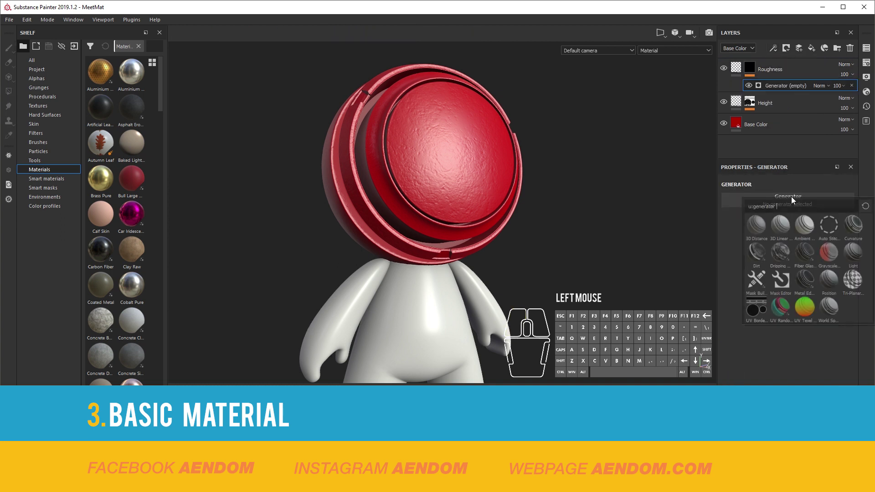
click(758, 251)
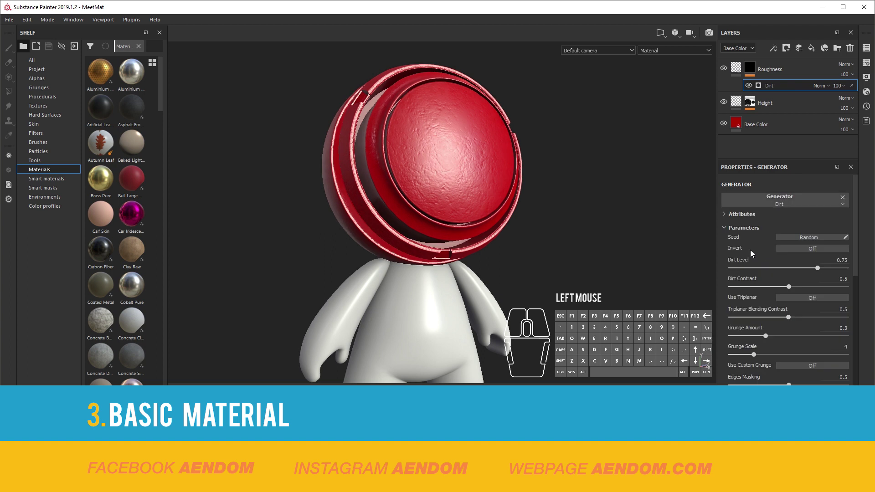
alt+drag(529, 182, 476, 197)
scroll(478, 195, down, 2)
drag(818, 268, 826, 268)
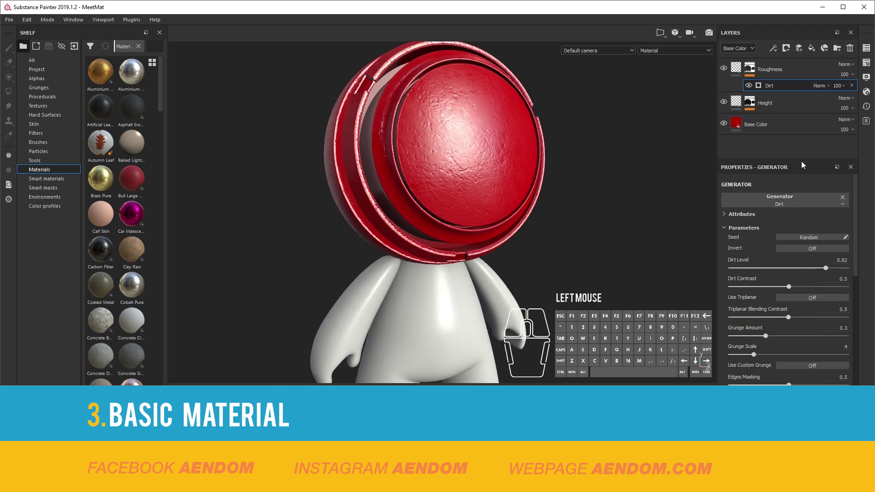
click(736, 70)
drag(745, 341, 781, 343)
click(507, 76)
alt+drag(496, 157, 567, 176)
mouse_move(567, 176)
shift+right_down()
mouse_move(570, 159)
mouse_move(553, 132)
mouse_move(567, 176)
shift+right_up()
alt+drag(567, 175, 526, 175)
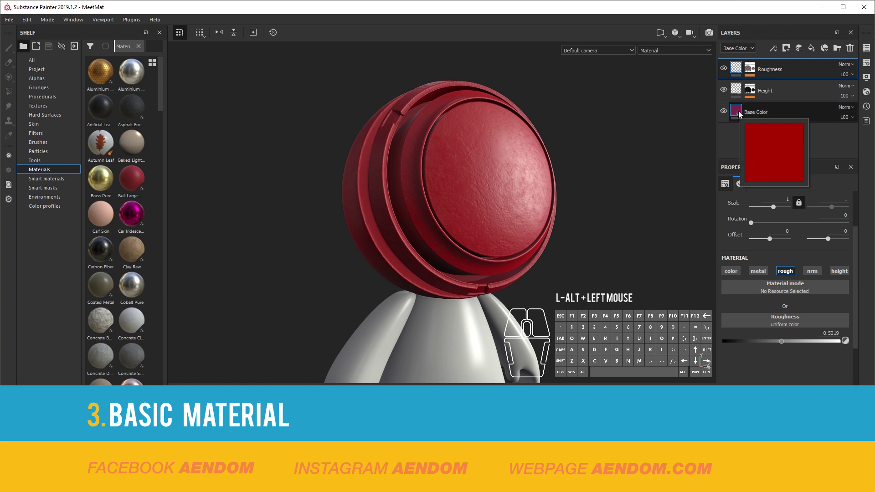
Duplicate the Base Color layer and make the copy brown.
click(737, 110)
right_click(737, 111)
key(ctrl+d)
click(785, 334)
click(775, 360)
Mask the brown copy with a Dirt generator at Dirt Level 0.47 and Contrast 0.35.
click(786, 48)
click(803, 73)
click(788, 198)
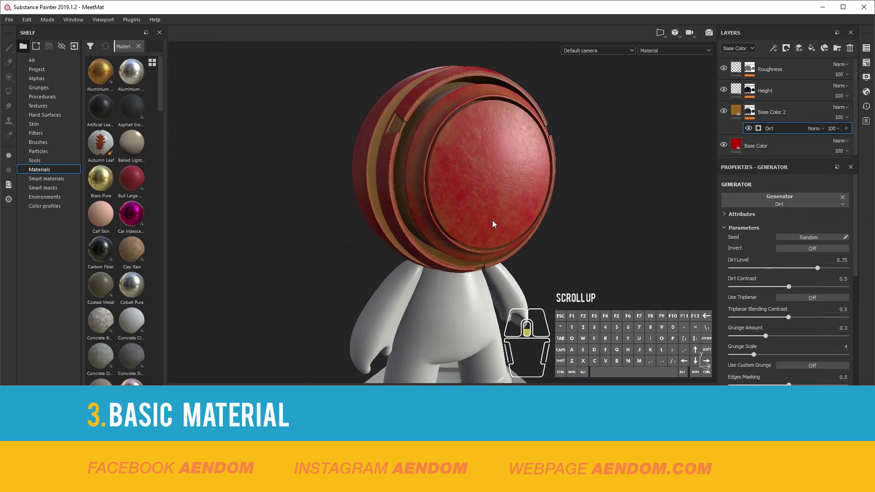
click(770, 112)
alt+drag(456, 219, 586, 229)
click(775, 128)
drag(788, 287, 771, 286)
drag(818, 268, 780, 269)
alt+drag(525, 182, 570, 187)
Duplicate it to the top as 'Roughness 02', Passthrough blending, roughness 0.5714.
click(770, 111)
key(ctrl+d)
drag(771, 111, 770, 71)
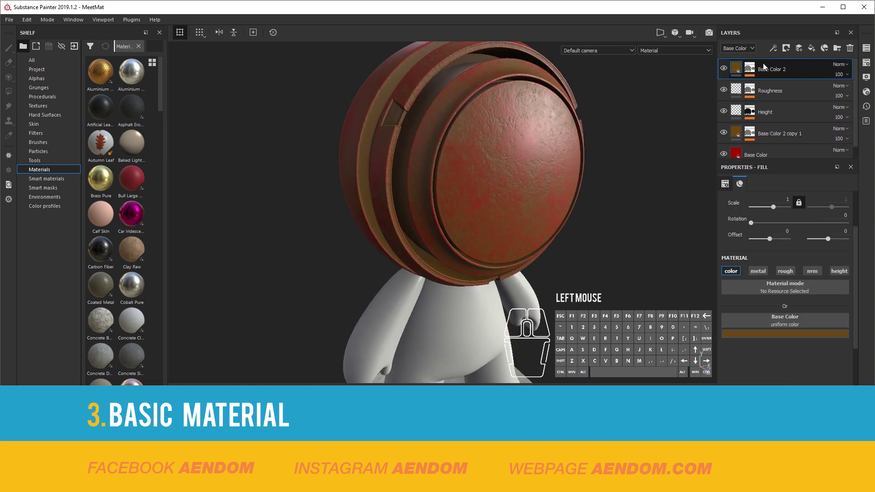
text(Roughness 02)
key(Return)
click(786, 271)
click(841, 64)
click(838, 83)
alt+drag(456, 205, 492, 196)
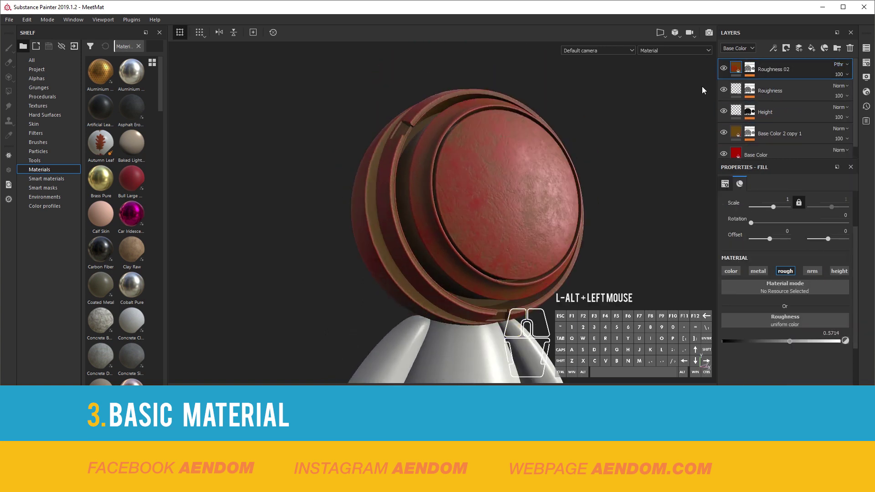
In the Roughness channel view, set Roughness 02's blend mode to Screen.
click(737, 47)
click(735, 75)
click(841, 64)
click(844, 69)
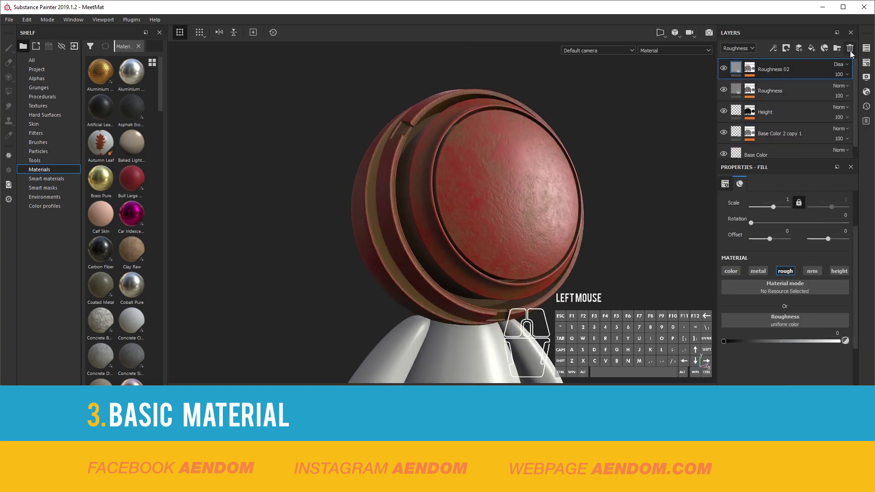
key(Down)
key(Down)
key(Down)
key(Down)
key(Down)
key(Down)
key(Down)
key(Down)
drag(724, 341, 746, 343)
click(841, 65)
click(839, 162)
Add Height 02 above Height, masked by Metal Edge Wear at Wear Level 0.79, Contrast 0.28.
click(775, 112)
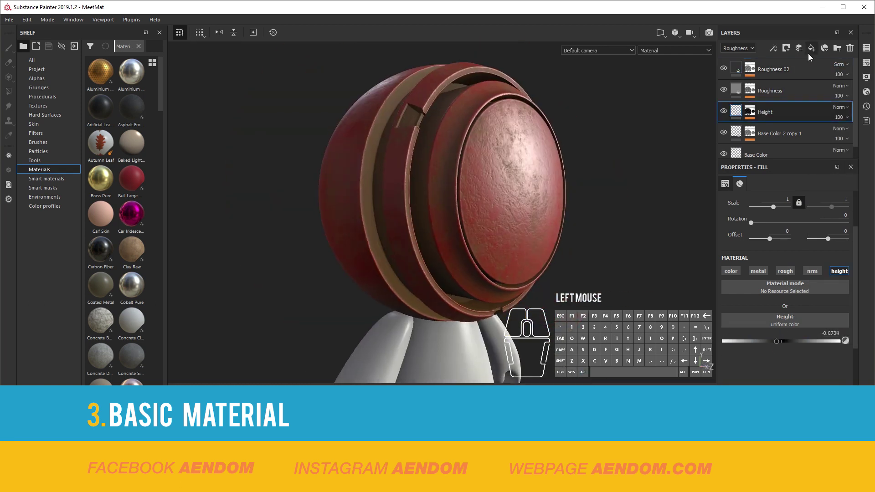
click(799, 47)
drag(776, 342, 781, 342)
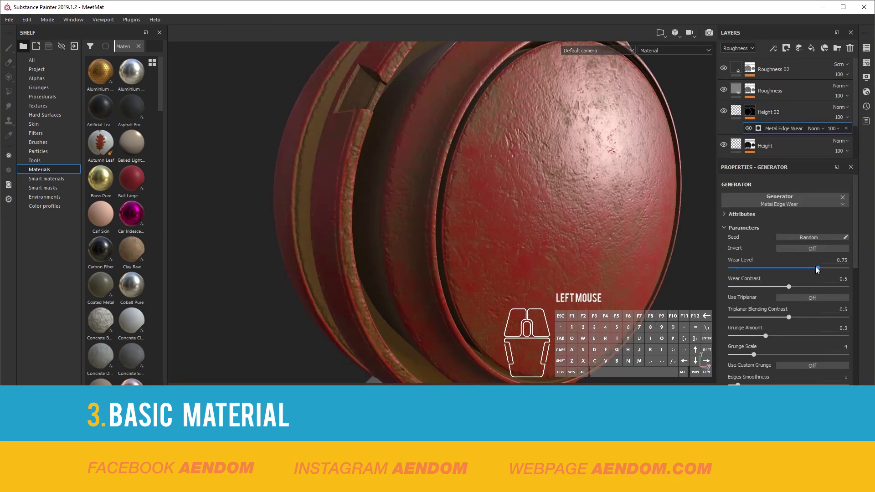
drag(817, 269, 765, 290)
scroll(586, 250, up, 3)
alt+drag(586, 250, 586, 254)
alt+middle_drag(586, 254, 575, 228)
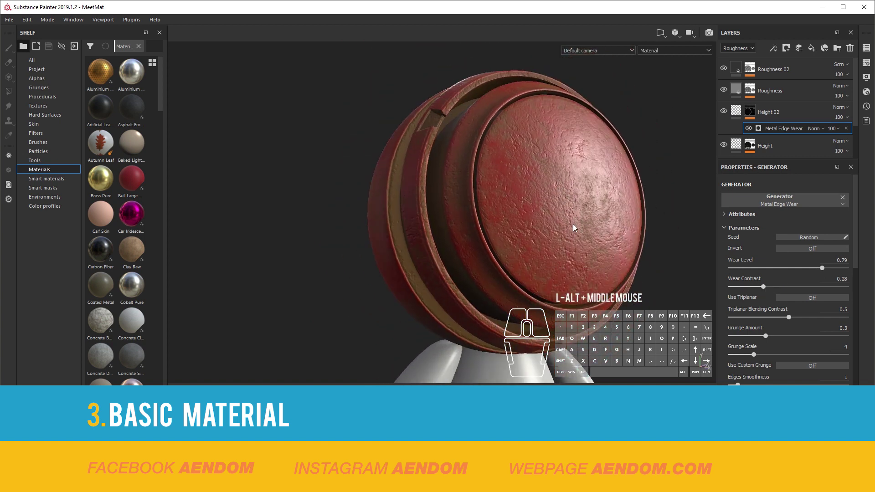
scroll(573, 226, down, 3)
mouse_move(573, 224)
alt+mouse_down()
mouse_move(542, 219)
mouse_move(512, 228)
mouse_move(565, 227)
alt+mouse_up()
scroll(552, 224, up, 3)
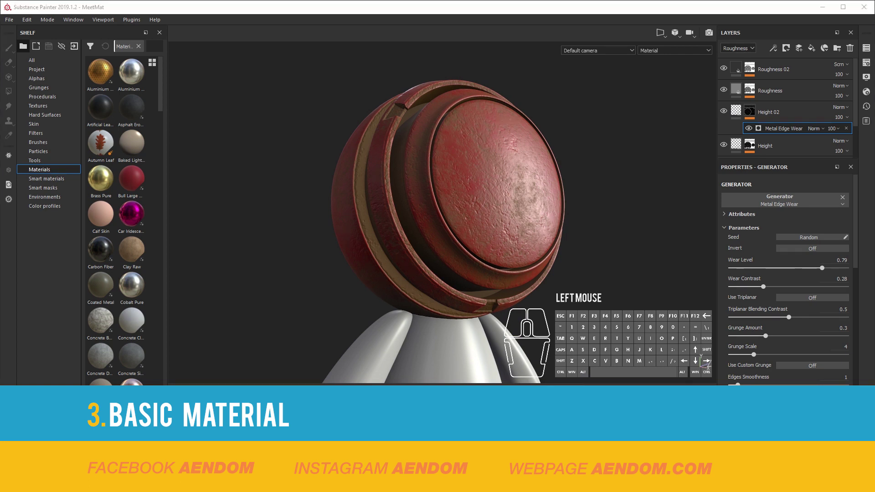
scroll(502, 306, up, 3)
alt+middle_drag(502, 305, 460, 230)
Add a layer folder named 'Red Basic' at the top of the stack.
scroll(793, 111, up, 2)
click(802, 68)
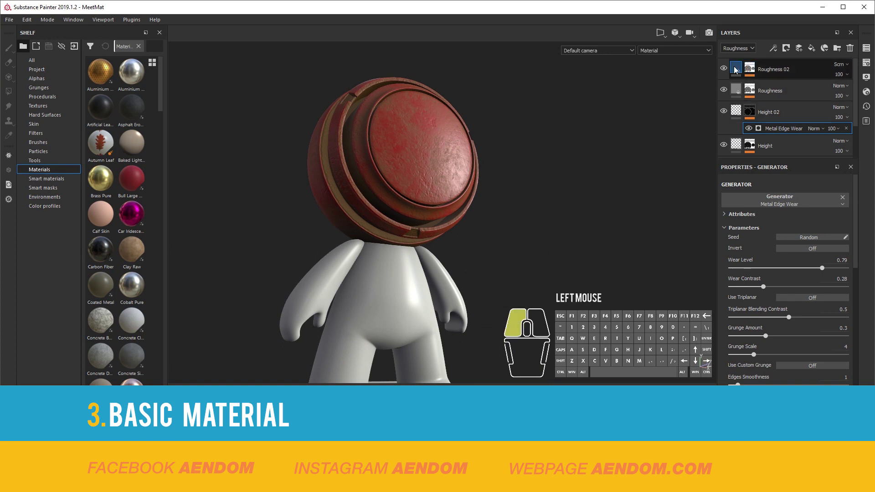
click(837, 48)
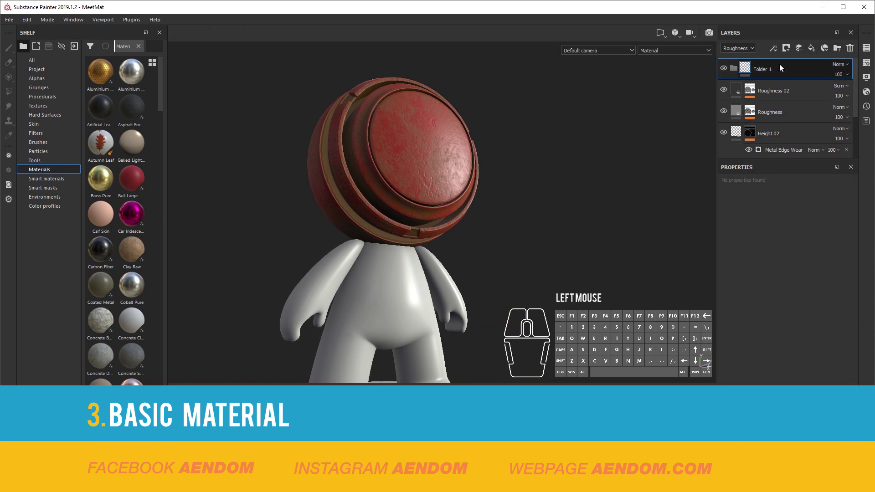
double_click(762, 70)
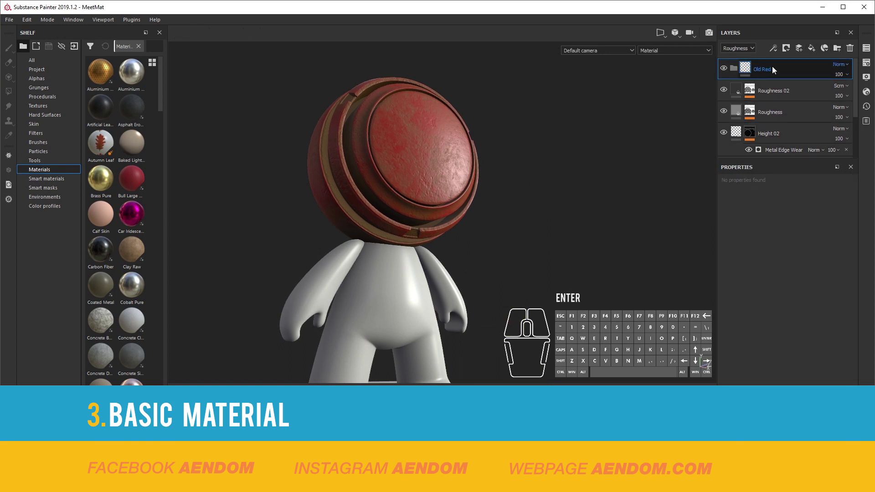
key(Return)
click(46, 179)
double_click(769, 69)
text(Red Basic)
key(Return)
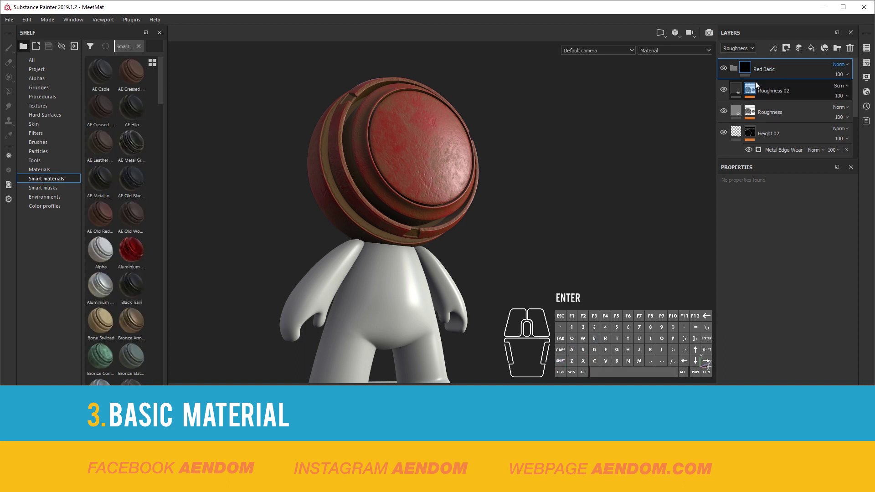
Move all the fill layers into Red Basic, ready to save it as a smart material.
click(733, 61)
scroll(769, 121, down, 3)
click(736, 142)
scroll(733, 61, up, 3)
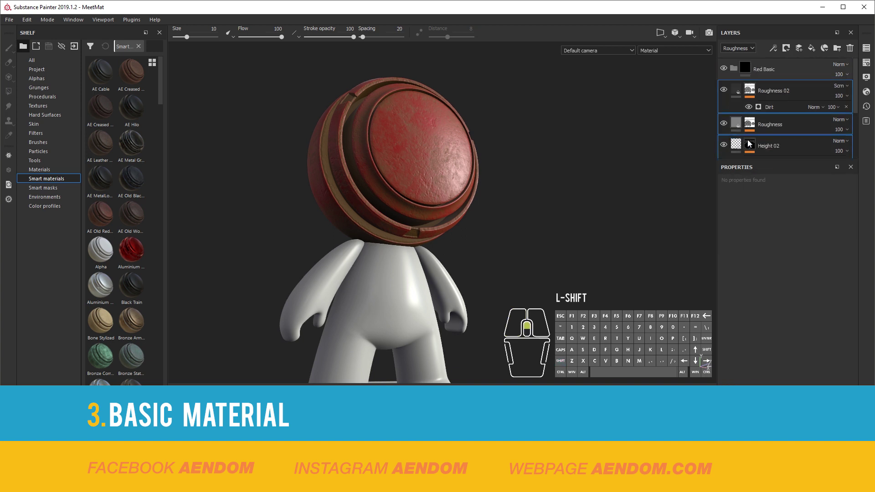
drag(733, 61, 734, 68)
click(734, 68)
right_click(788, 73)
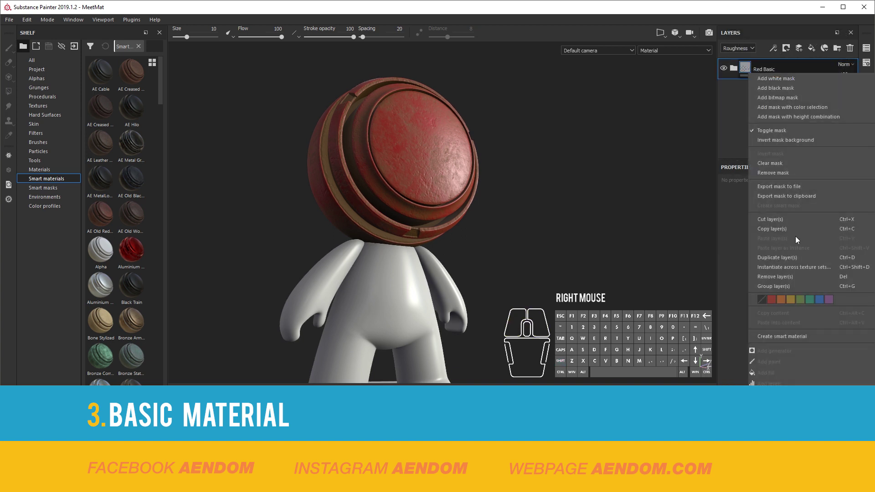
Save the folder as a smart material and drop Red Basic onto the whole character, body and legs.
click(807, 336)
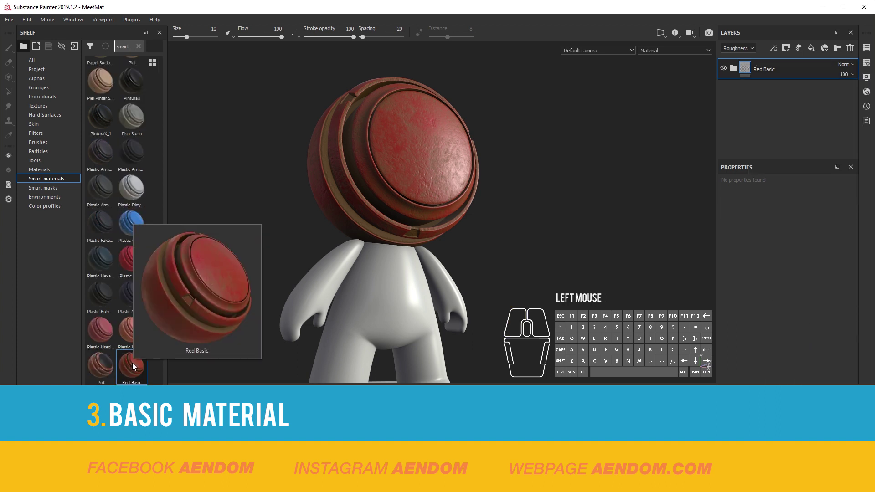
drag(134, 367, 374, 291)
alt+middle_drag(381, 289, 414, 277)
alt+drag(413, 278, 407, 289)
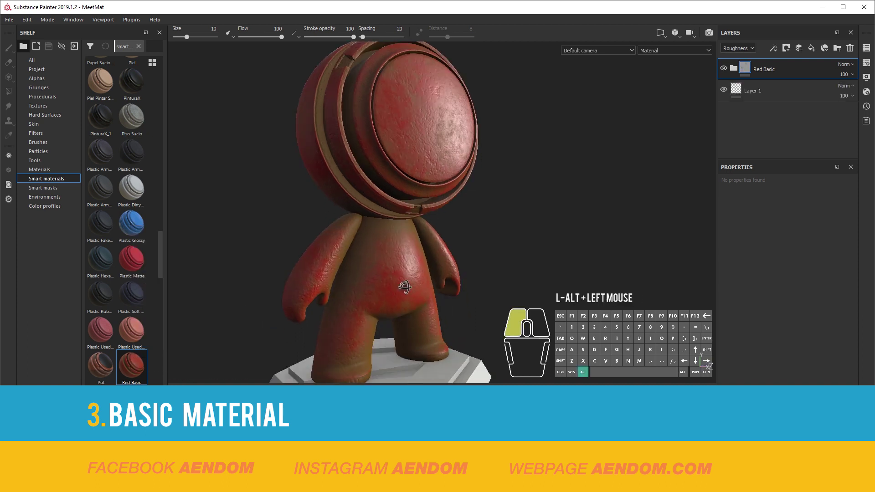
scroll(401, 297, up, 3)
scroll(395, 296, down, 3)
alt+middle_drag(394, 297, 350, 234)
alt+drag(350, 234, 412, 248)
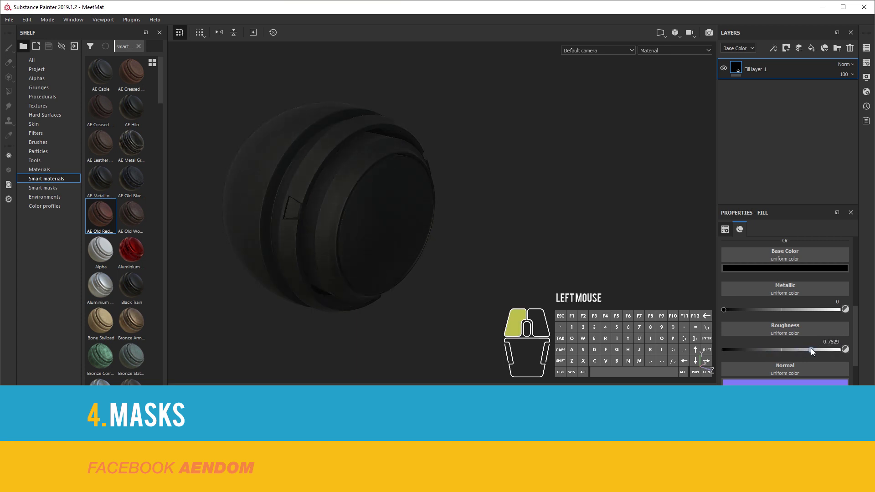
Rename the sphere's Fill layer 1 to Black.
alt+drag(438, 288, 420, 254)
alt+middle_drag(419, 253, 445, 212)
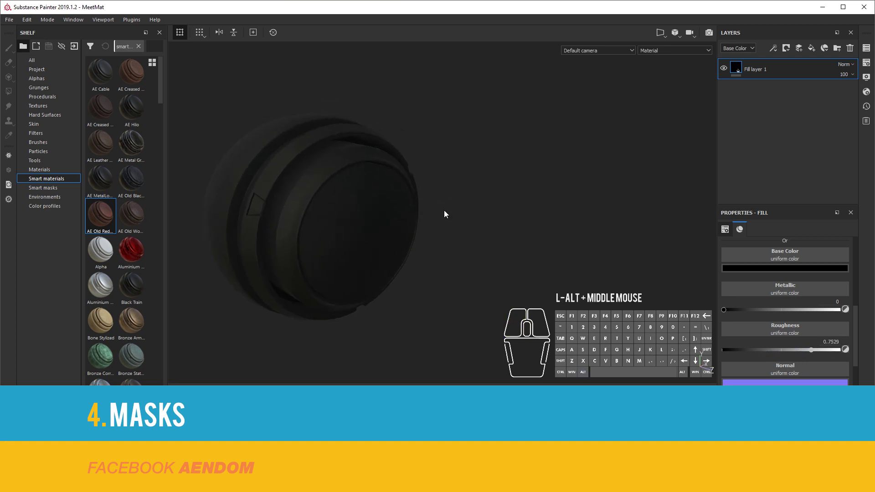
double_click(756, 70)
text(Black)
key(Return)
Add a new white fill layer named White above Black and give it a black mask.
click(811, 47)
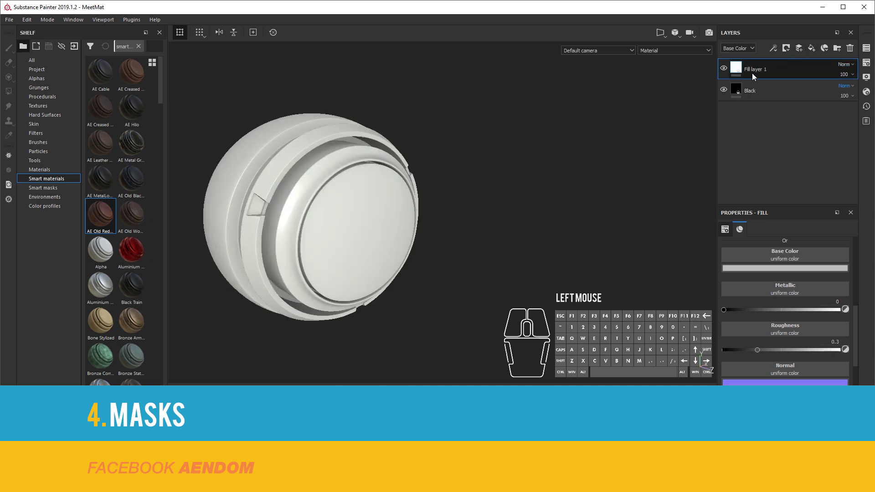
double_click(753, 70)
text(White)
key(Return)
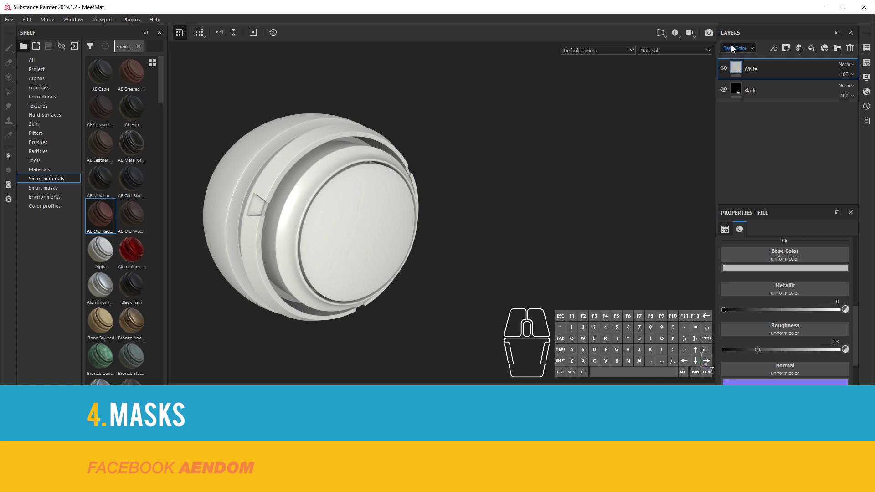
click(786, 48)
click(791, 70)
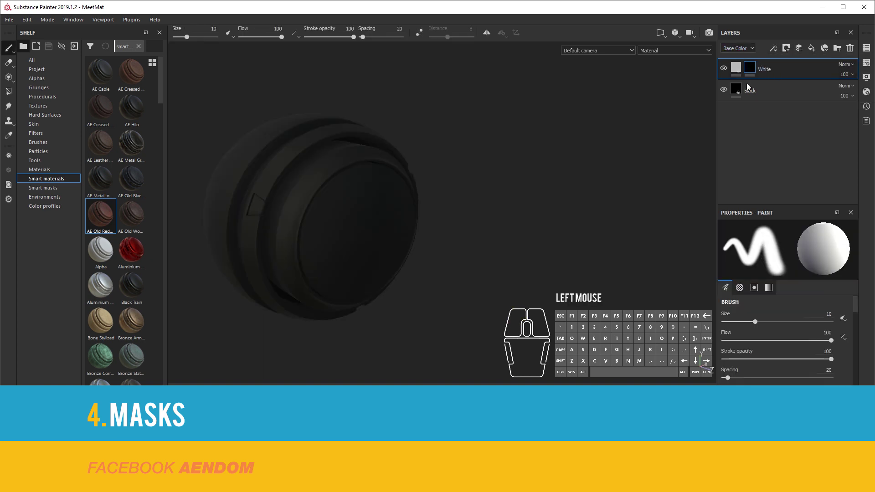
click(773, 47)
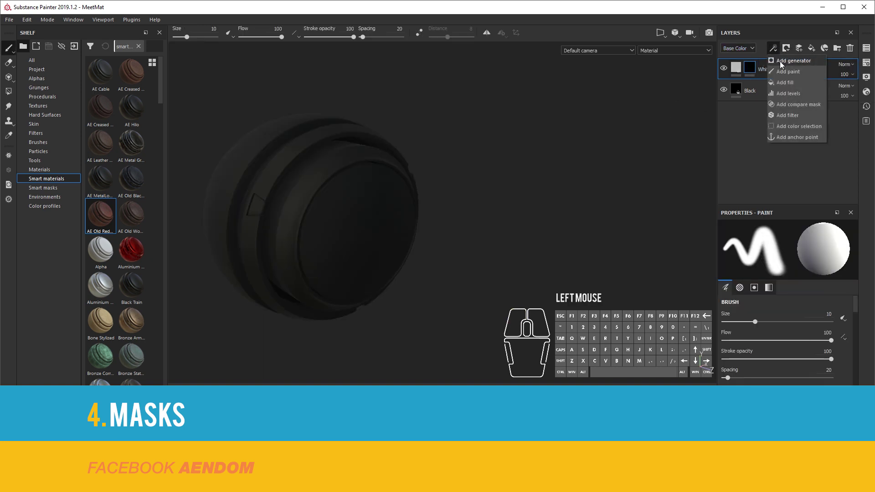
Add a Mask Editor generator to the White layer's mask with curvature opacity 1.
click(780, 61)
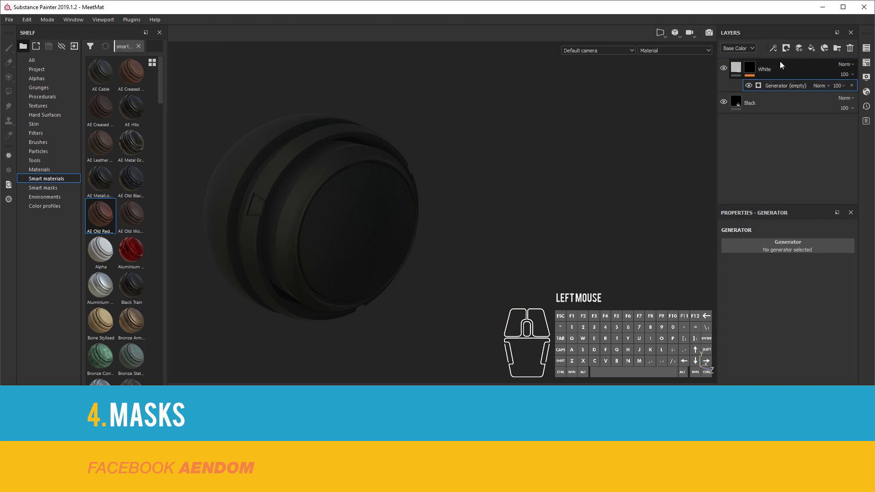
click(796, 246)
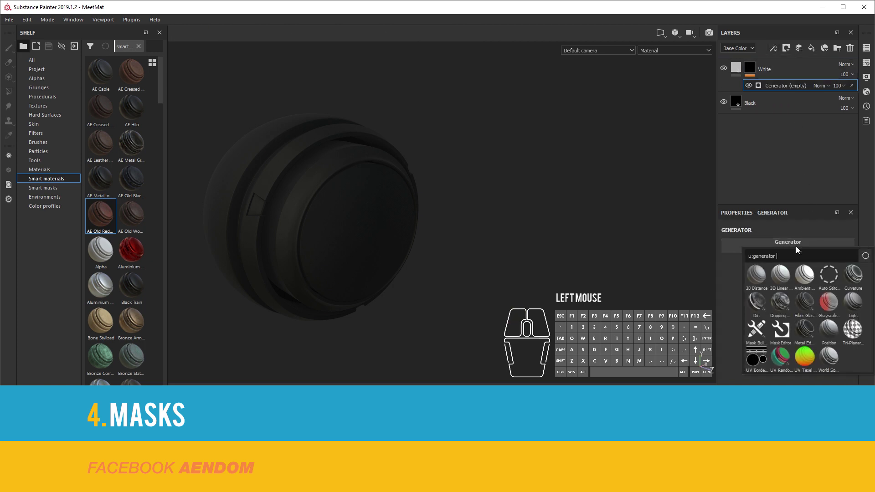
click(782, 337)
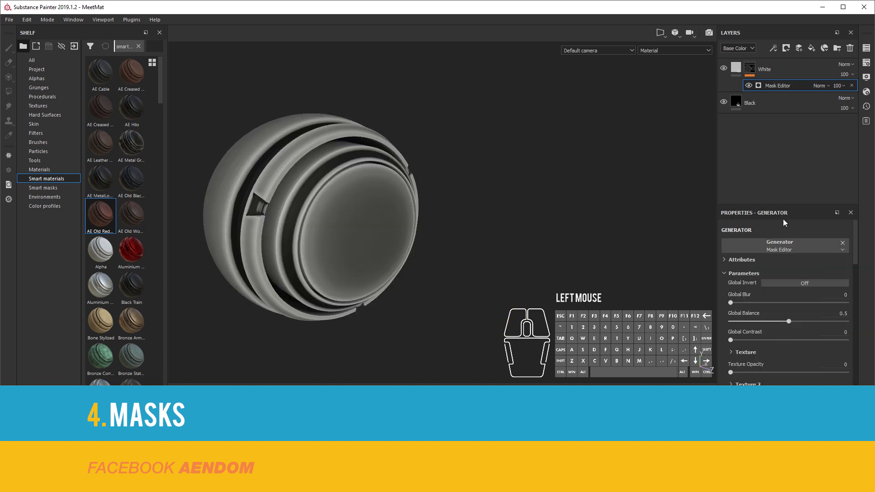
drag(785, 206, 792, 114)
scroll(799, 262, down, 1)
drag(855, 182, 853, 217)
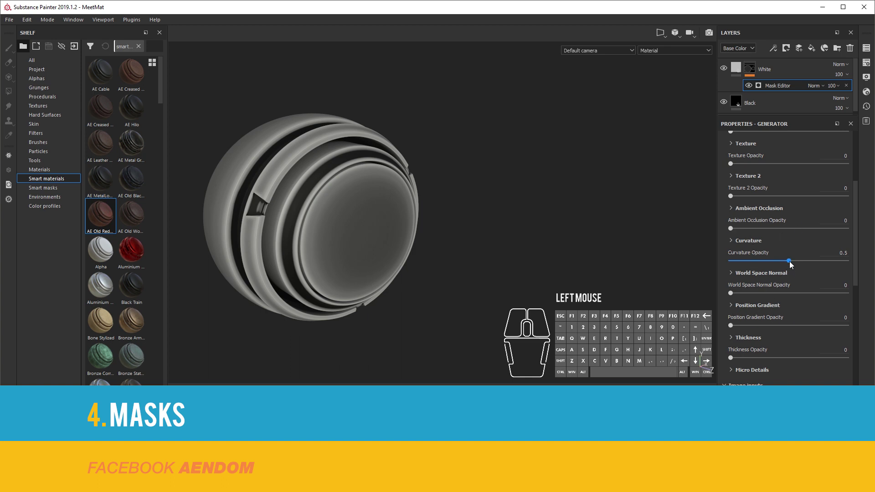
drag(790, 261, 849, 262)
Tune the curvature Big and Large ranges, brightness -0.54 and contrast 0.78.
click(732, 240)
scroll(747, 248, down, 3)
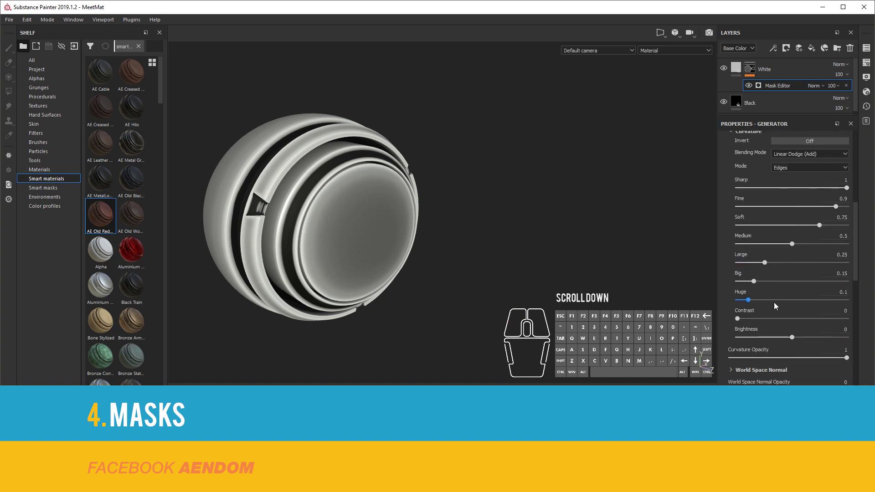
drag(793, 338, 806, 325)
drag(754, 281, 772, 263)
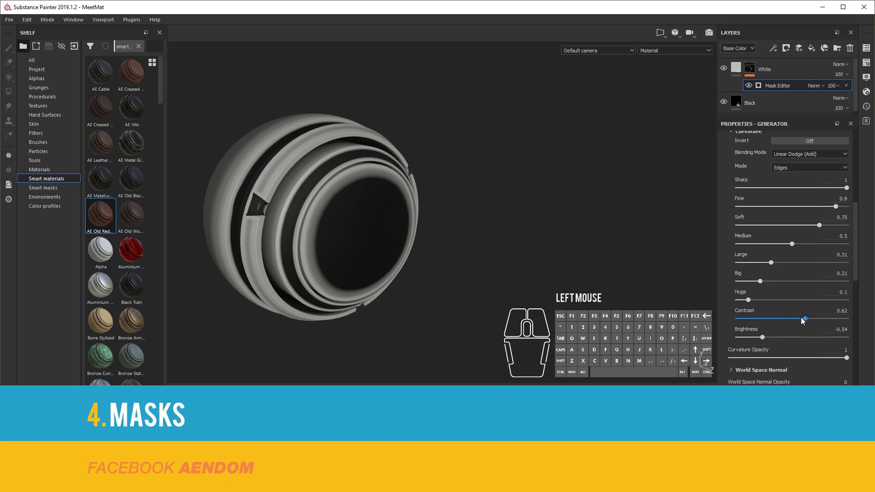
drag(802, 319, 786, 319)
alt+drag(483, 239, 460, 269)
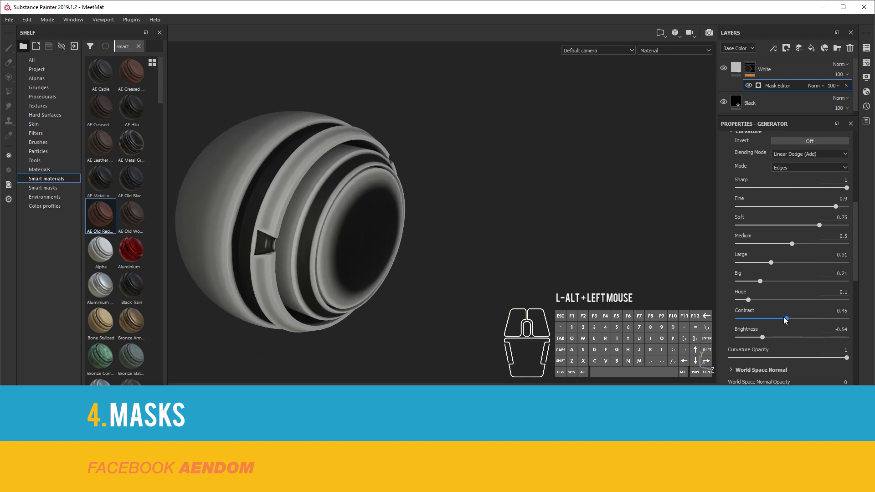
drag(787, 318, 823, 319)
alt+drag(567, 239, 497, 228)
alt+middle_drag(497, 228, 490, 247)
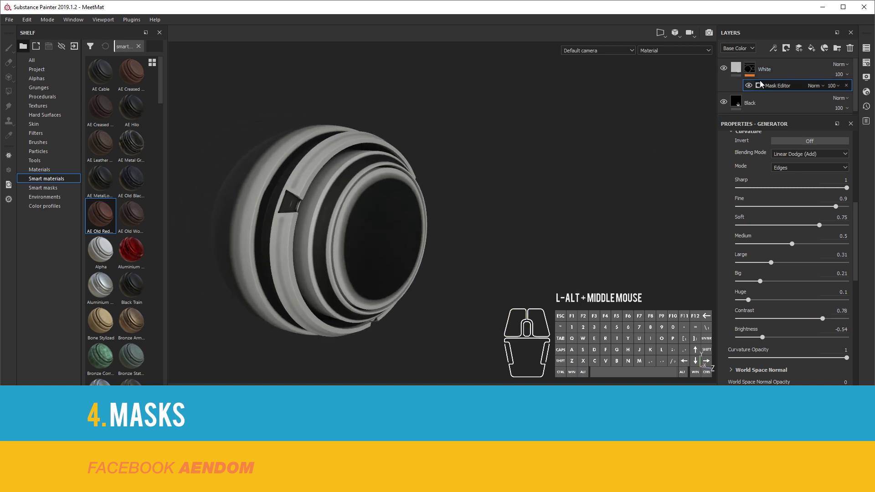
drag(784, 117, 785, 175)
Add a 3D Perlin Noise Fractal fill to the mask with smaller scale, higher contrast, position 0.47.
click(775, 48)
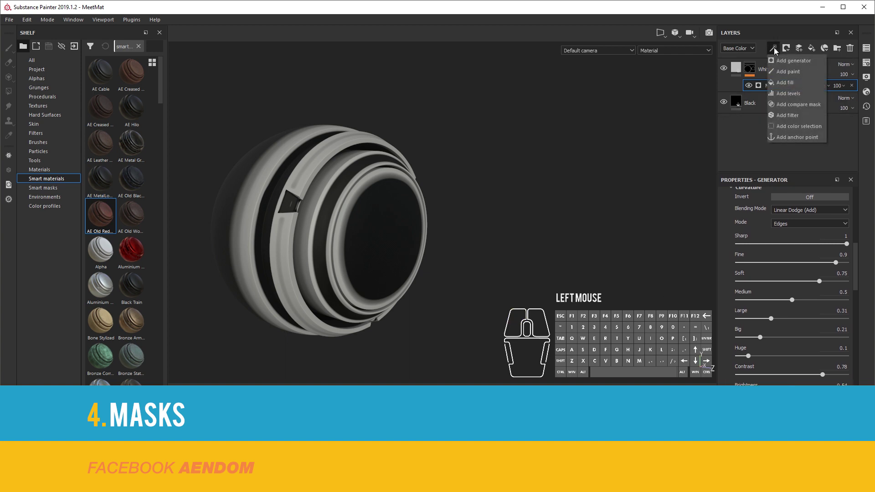
click(788, 83)
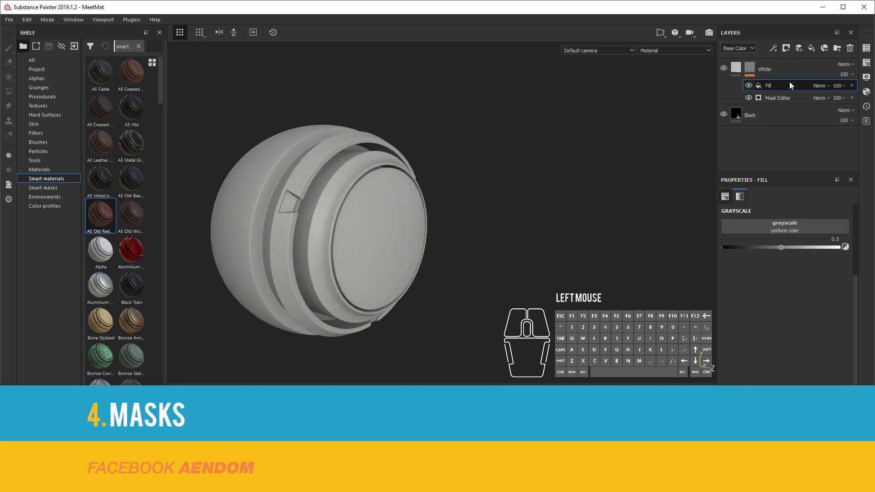
click(779, 229)
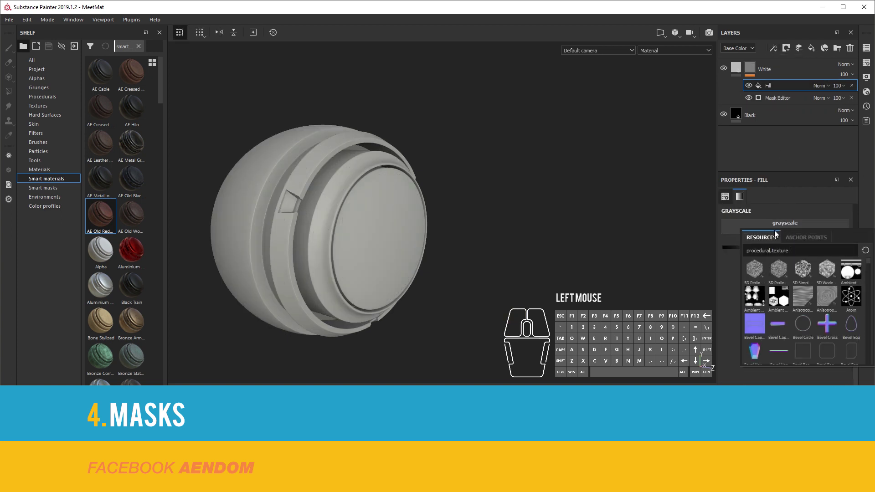
click(780, 270)
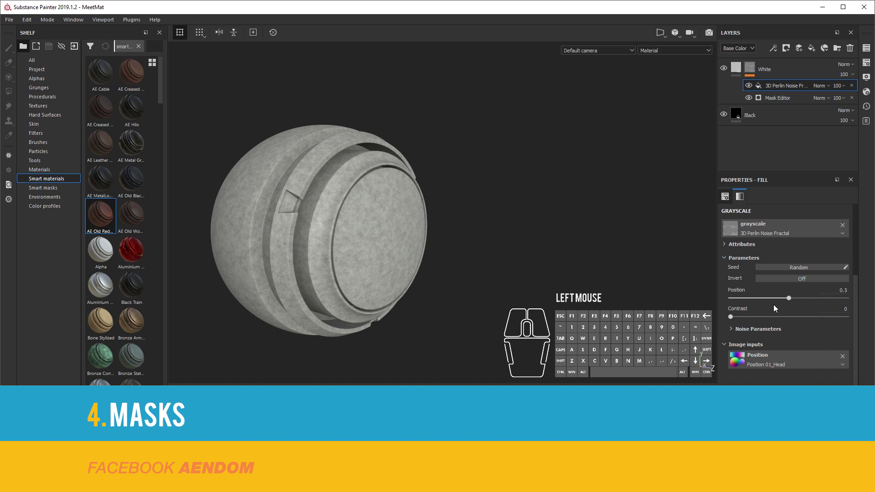
click(732, 329)
scroll(809, 319, down, 2)
drag(791, 292, 742, 299)
drag(731, 263, 829, 271)
drag(790, 246, 786, 247)
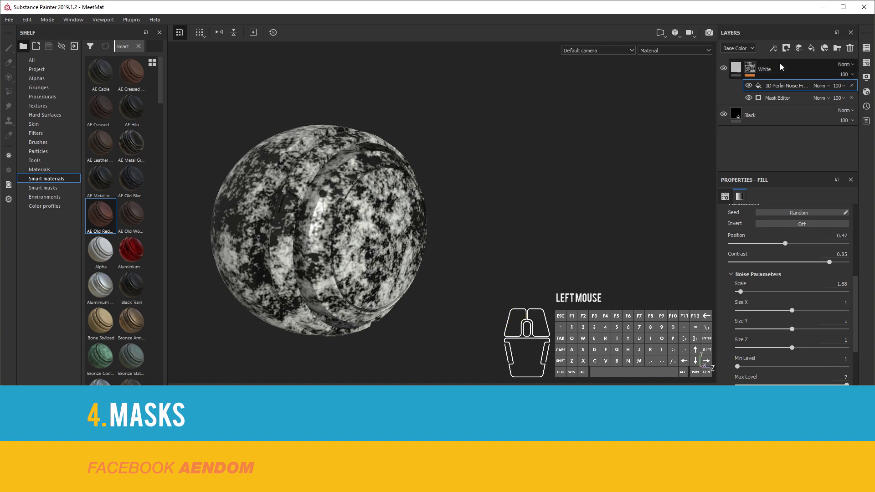
Set the noise fill to Multiply and toggle its visibility to compare the result.
click(829, 86)
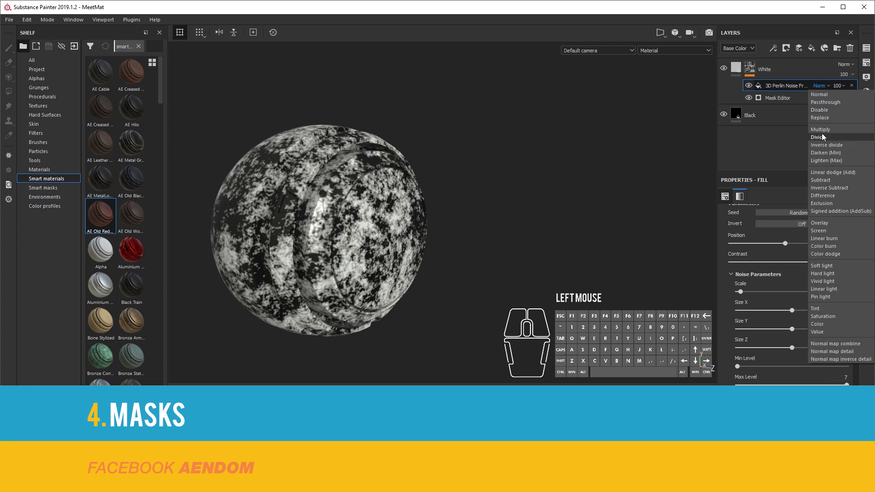
click(821, 130)
click(749, 85)
click(749, 85)
click(749, 86)
click(749, 85)
Add a Grunge Wipe Smudgy Heavy fill to the mask in Multiply mode.
click(774, 48)
click(785, 231)
scroll(776, 276, up, 2)
click(776, 276)
click(821, 86)
click(822, 103)
Add a Dirt 4 fill to the mask with Darken blending.
click(774, 48)
click(778, 65)
click(786, 230)
scroll(778, 269, down, 1)
click(778, 269)
click(821, 86)
click(821, 103)
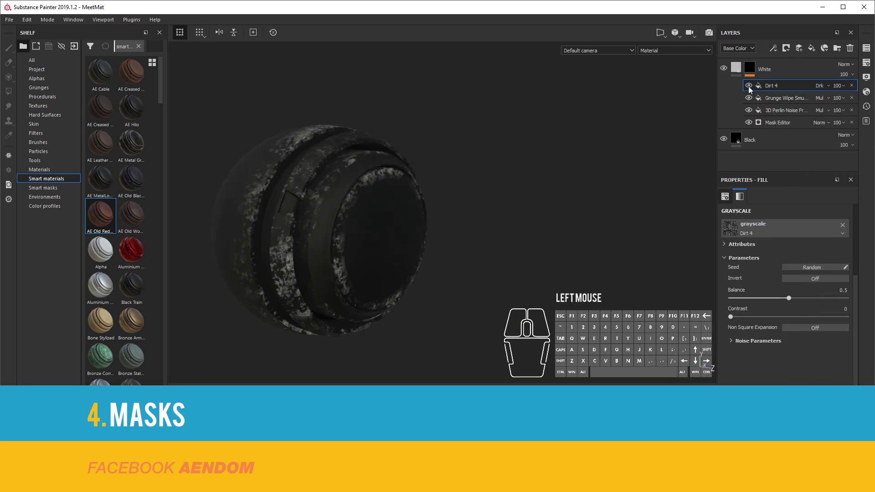
Add a Blur filter to the mask with intensity 0.24.
click(774, 48)
click(791, 115)
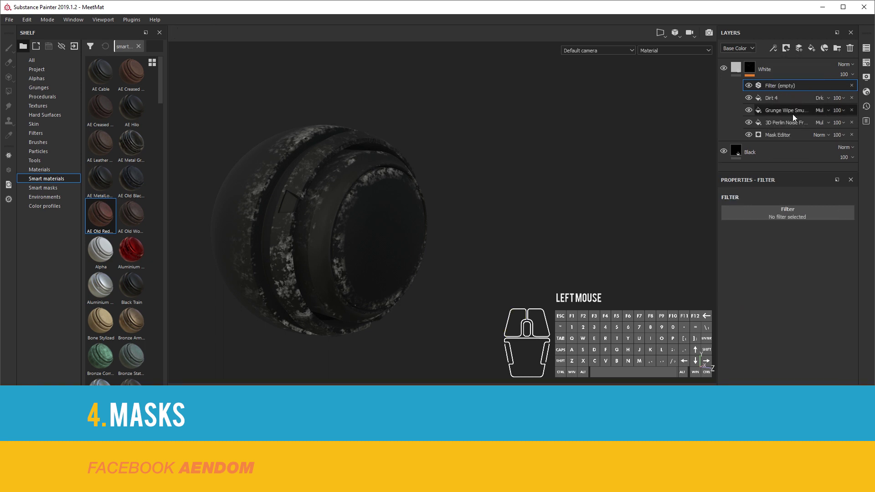
click(791, 212)
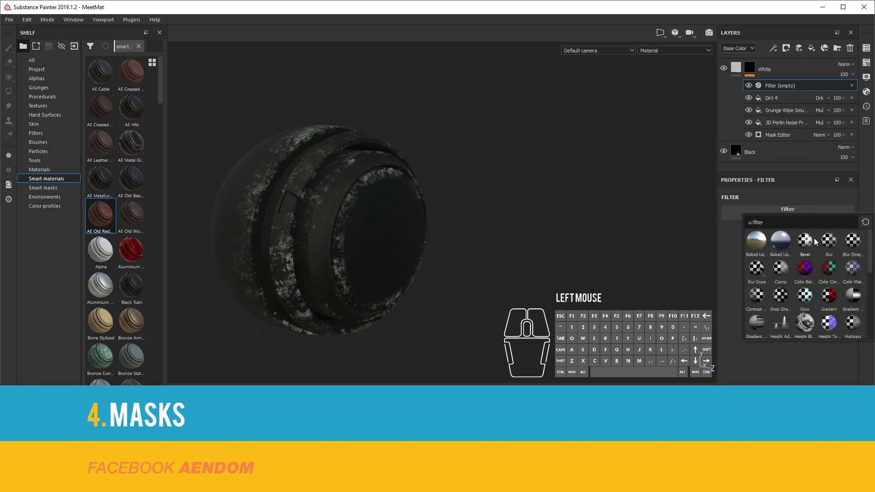
click(831, 245)
mouse_move(735, 260)
mouse_down()
mouse_move(787, 264)
mouse_move(731, 270)
mouse_up()
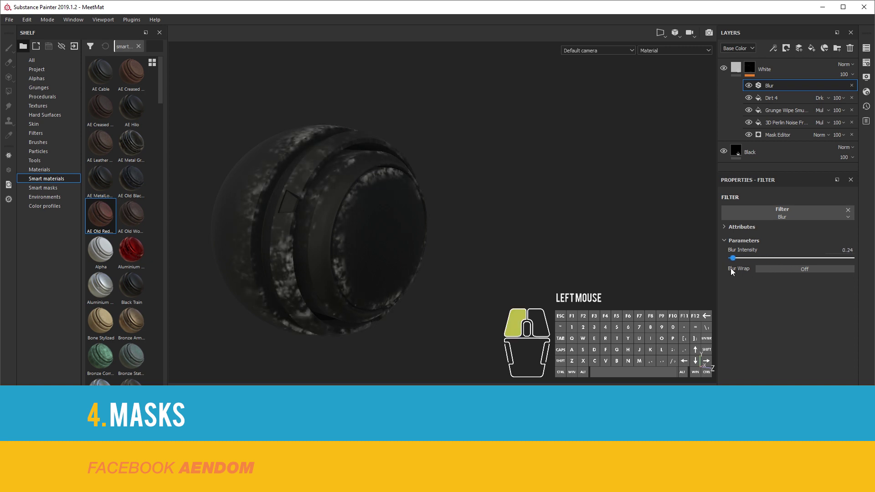
Replace the Blur with a Warp filter at intensity 15.09.
click(771, 214)
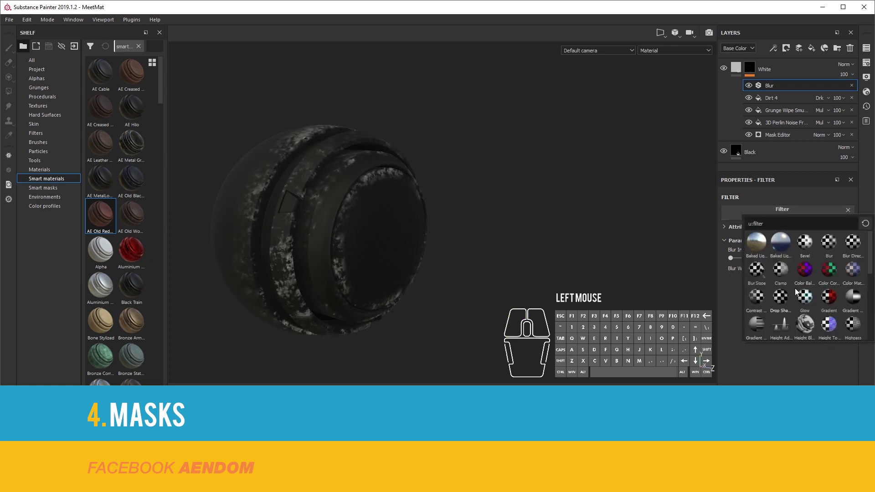
scroll(802, 289, down, 10)
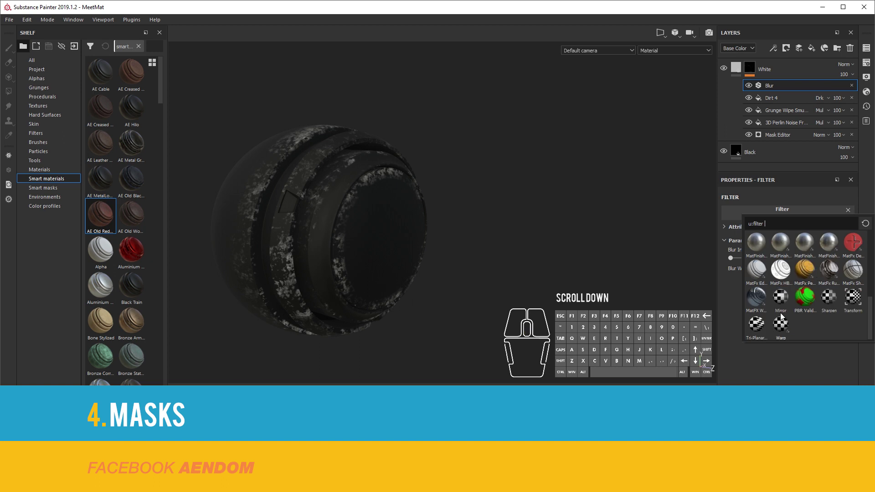
click(781, 322)
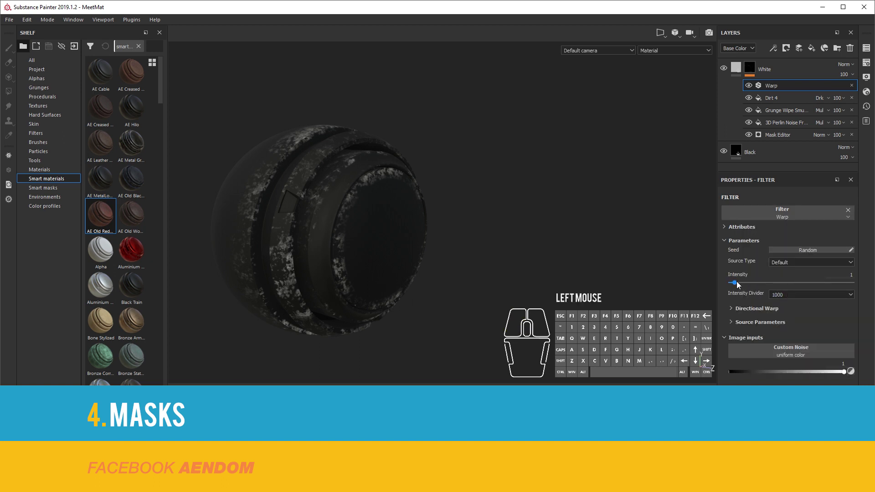
drag(735, 283, 792, 282)
scroll(344, 245, down, 3)
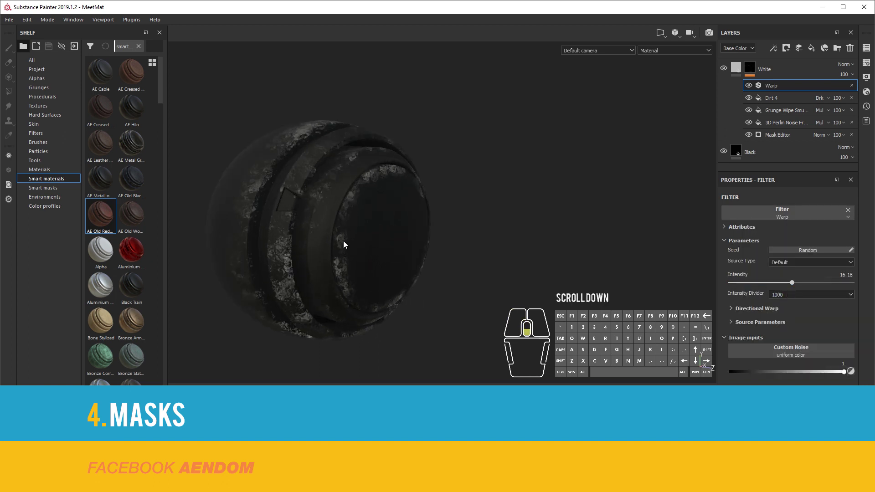
alt+drag(351, 230, 358, 239)
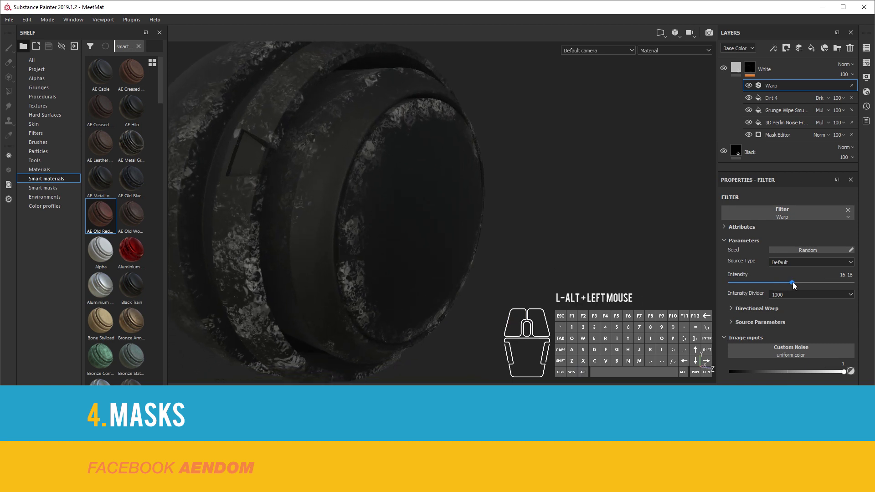
mouse_move(795, 284)
mouse_down()
mouse_move(727, 283)
mouse_move(790, 290)
mouse_up()
alt+drag(469, 244, 424, 238)
click(774, 48)
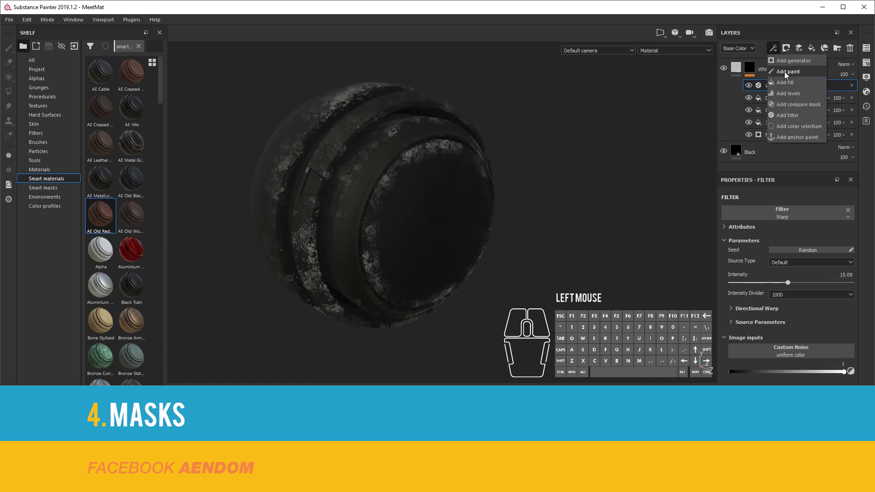
Add a Sharpen filter to the White layer's mask at intensity about 1.77.
click(789, 116)
click(792, 212)
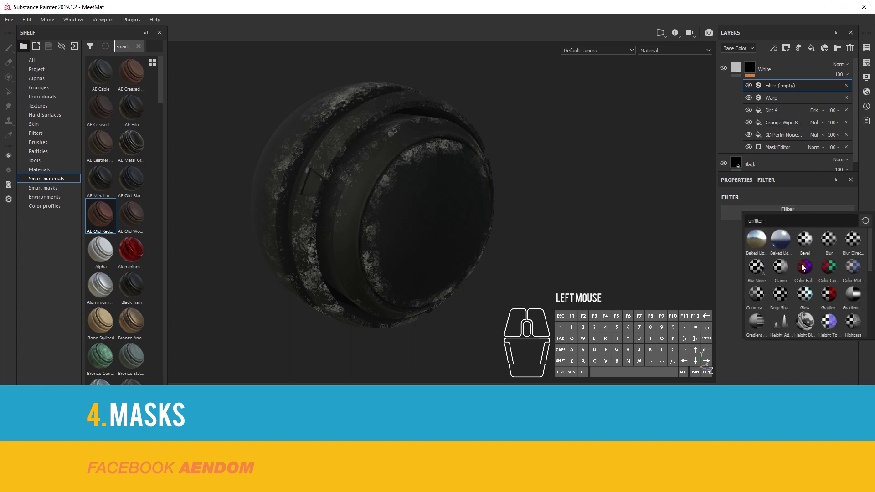
scroll(806, 278, down, 2)
click(829, 295)
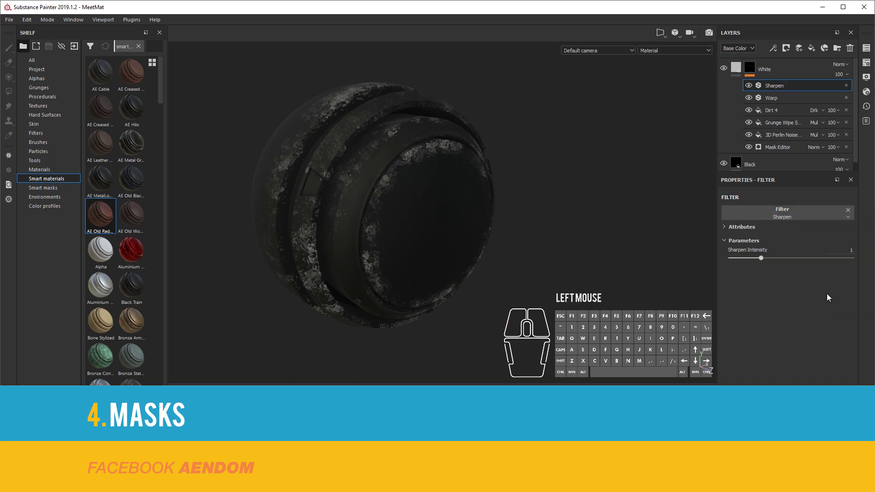
alt+drag(419, 286, 402, 306)
scroll(366, 278, up, 2)
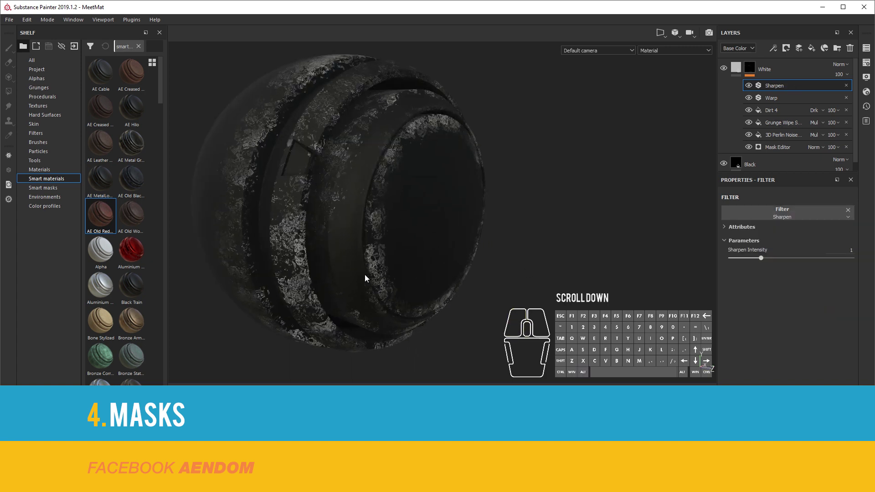
drag(762, 257, 785, 259)
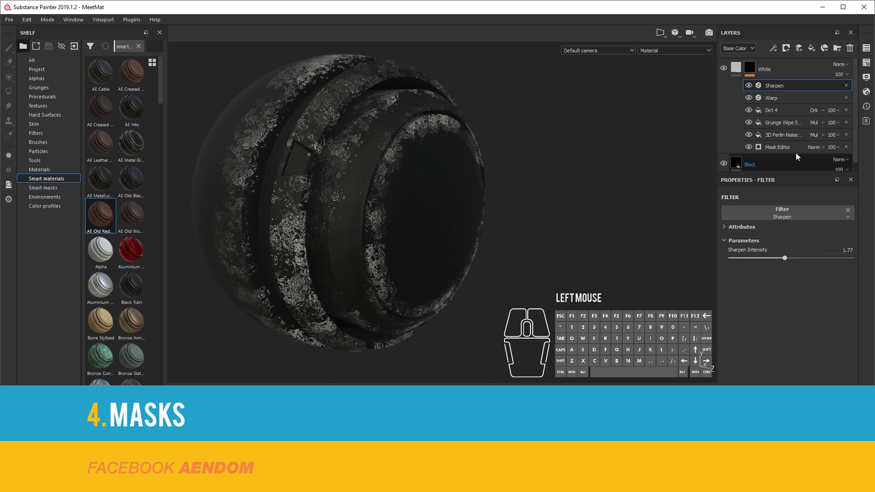
click(774, 48)
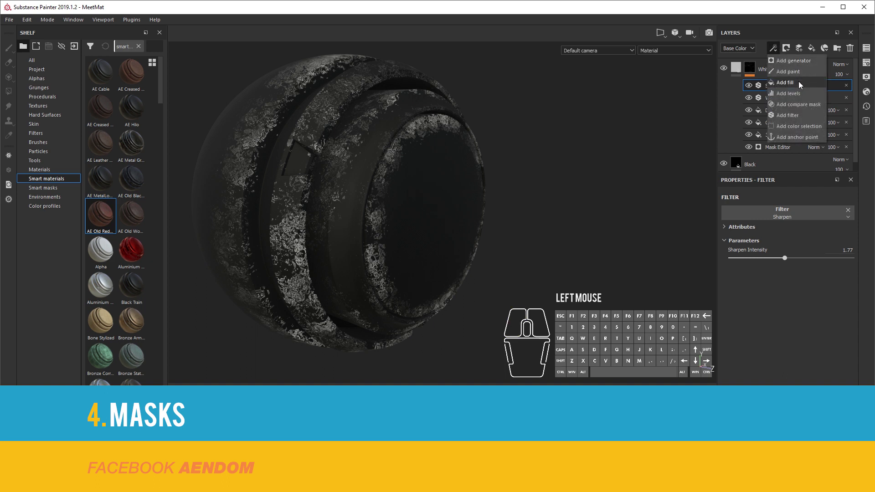
Add Levels to the White mask with black point 0.052 and white point 0.231.
click(794, 94)
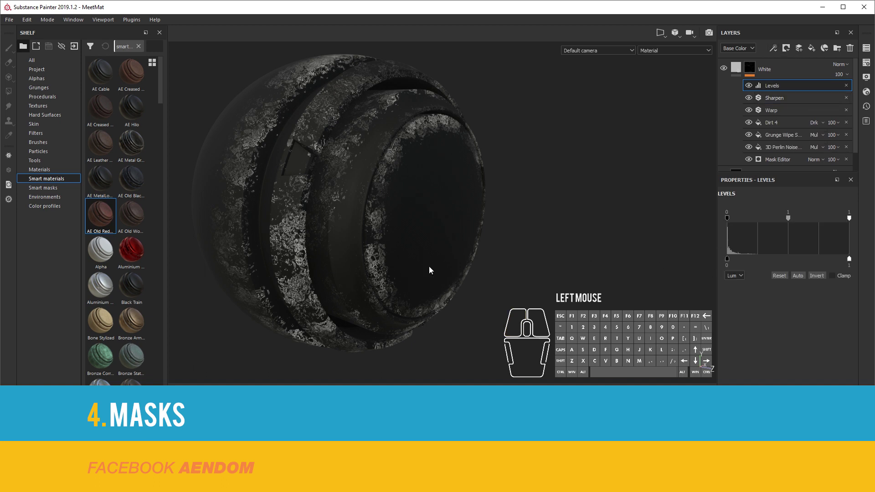
drag(789, 220, 767, 220)
drag(850, 217, 756, 220)
alt+drag(622, 219, 407, 200)
alt+middle_drag(407, 200, 689, 230)
mouse_move(736, 218)
mouse_down()
mouse_move(747, 221)
mouse_move(734, 218)
mouse_up()
alt+drag(610, 274, 477, 279)
alt+middle_drag(561, 275, 518, 254)
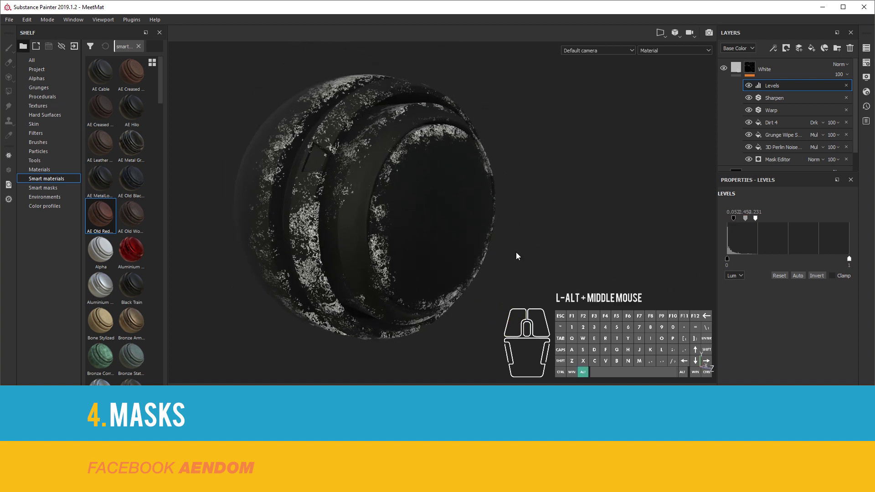
drag(796, 172, 801, 216)
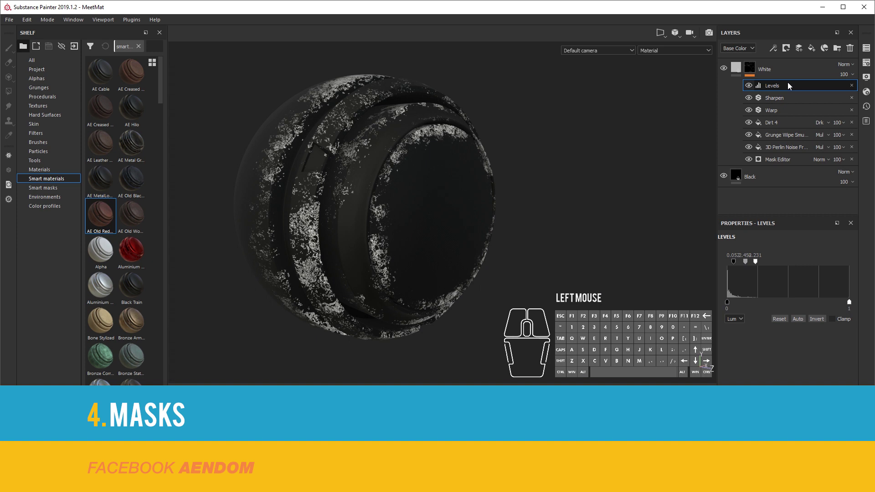
Select the White layer's mask and save it as a smart mask.
click(736, 68)
alt+drag(378, 273, 409, 281)
scroll(408, 287, up, 2)
alt+middle_drag(407, 287, 401, 263)
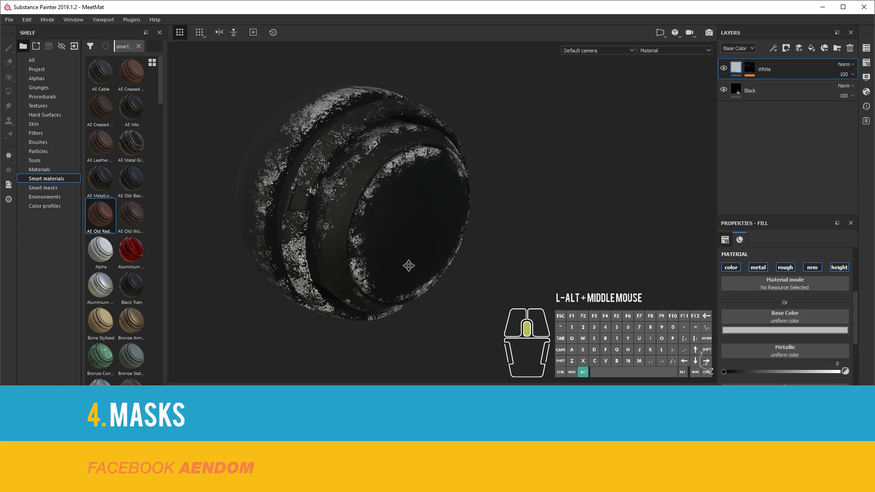
alt+drag(401, 263, 365, 232)
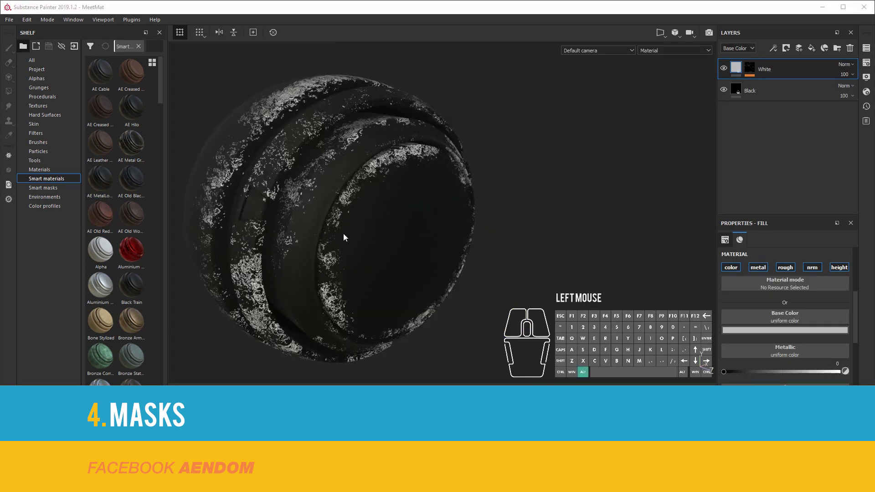
alt+middle_drag(365, 232, 346, 231)
scroll(346, 231, up, 1)
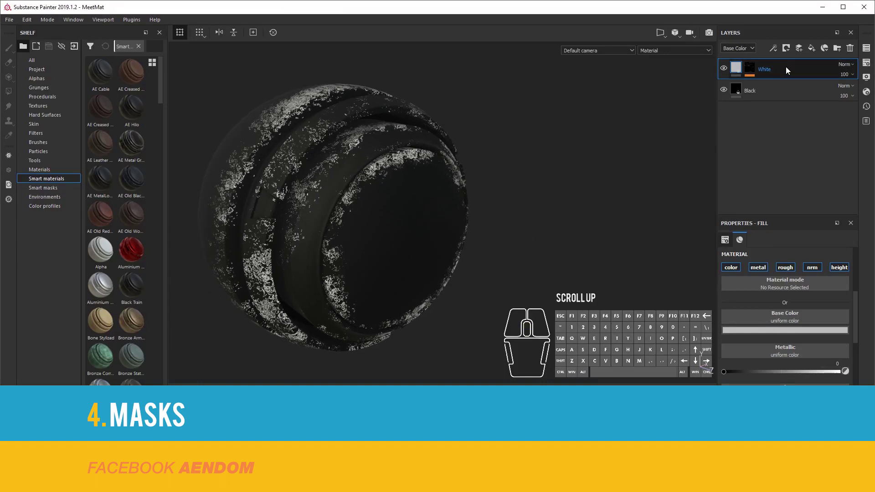
click(752, 71)
right_click(795, 69)
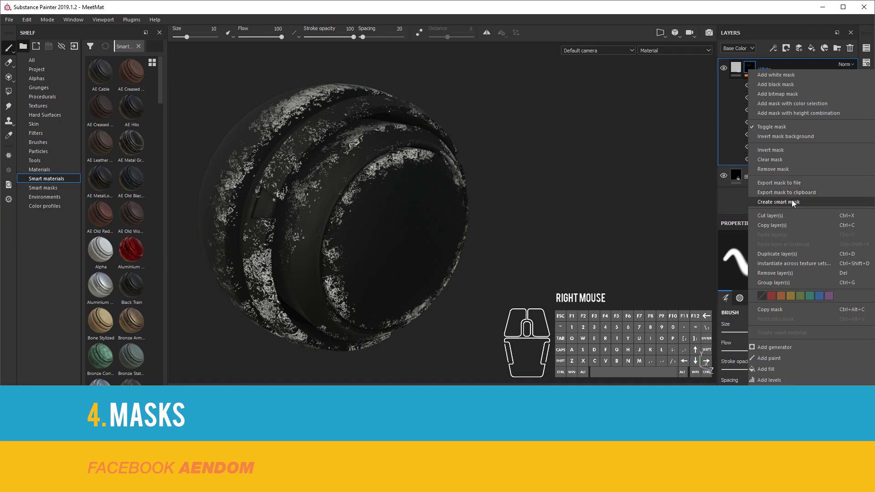
click(793, 203)
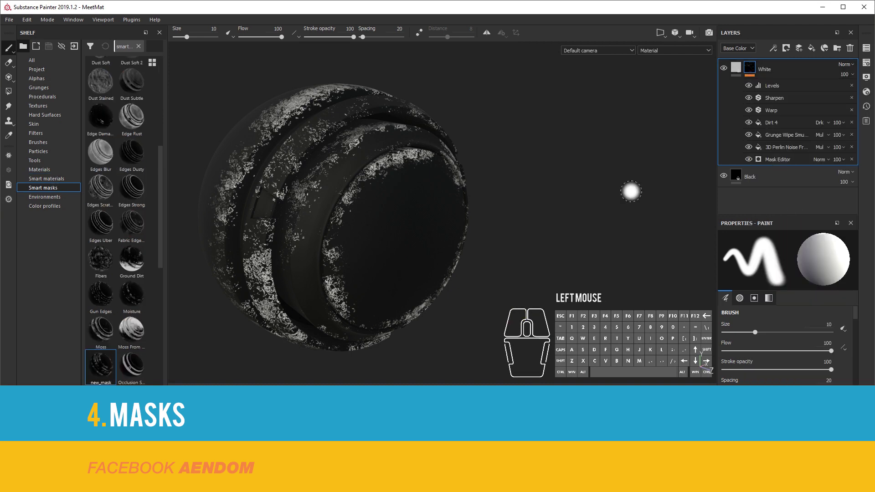
Start renaming the new_mask smart mask in the shelf, typing 'Ne'.
right_click(106, 370)
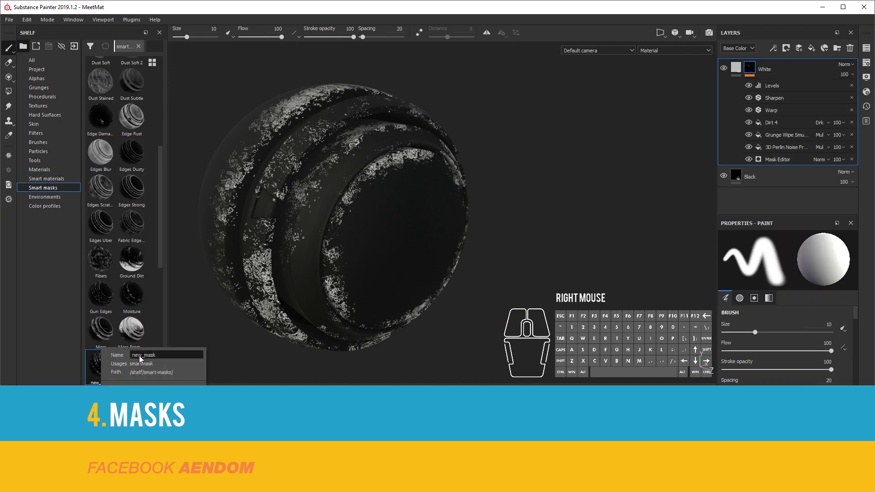
click(163, 361)
double_click(134, 355)
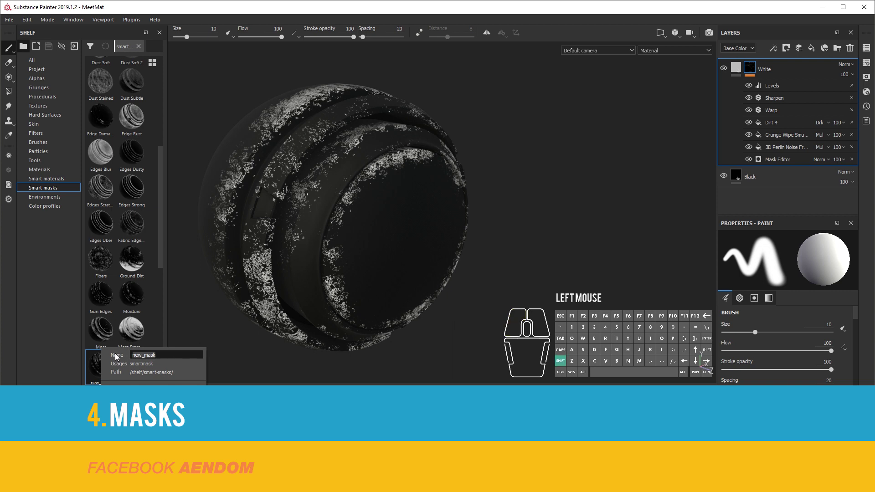
text(New)
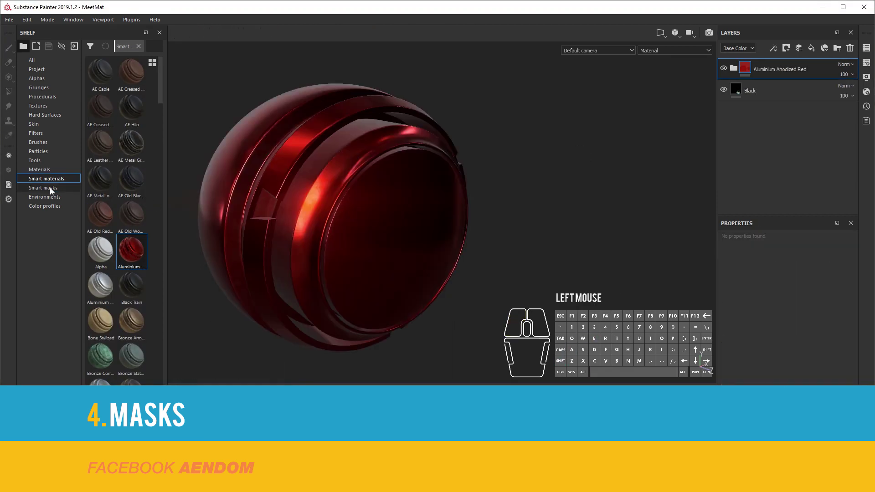
Search the Smart masks shelf for 'new' and apply the saved mask to the layer.
click(50, 187)
scroll(157, 311, up, 2)
click(154, 46)
text(new)
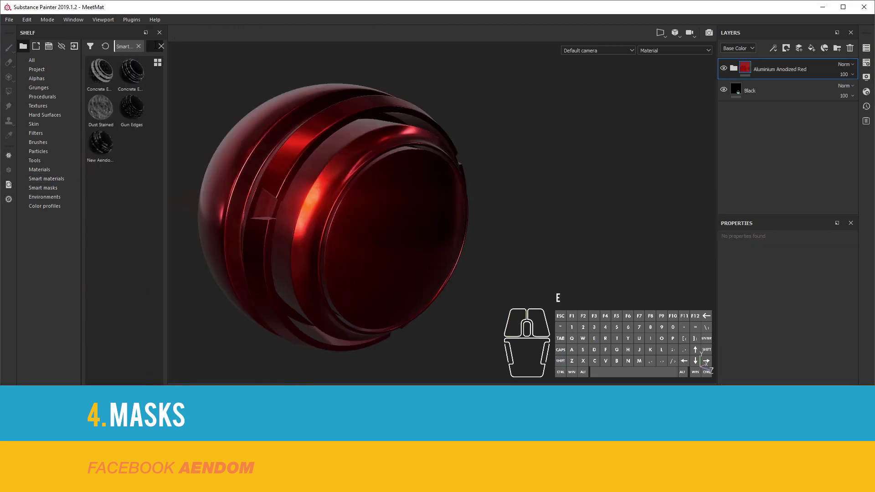
drag(101, 77, 785, 71)
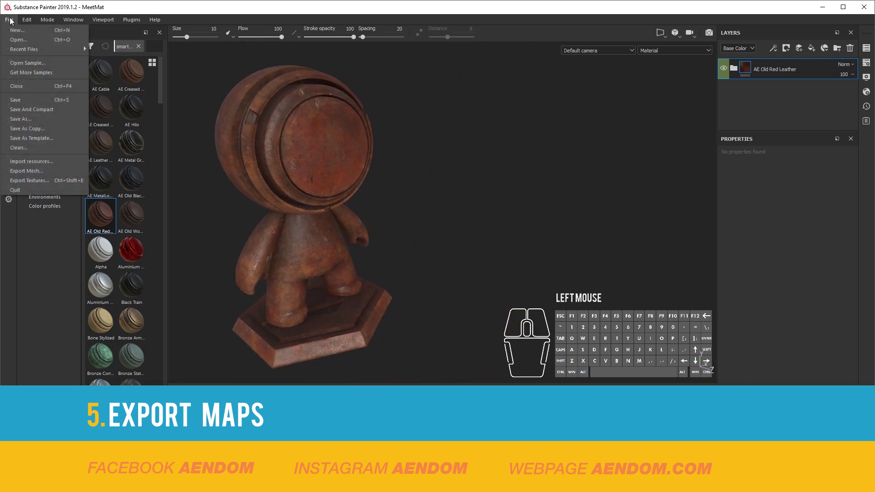
Open Export Textures and review the Blender Cycles preset's output maps in Configuration.
click(60, 181)
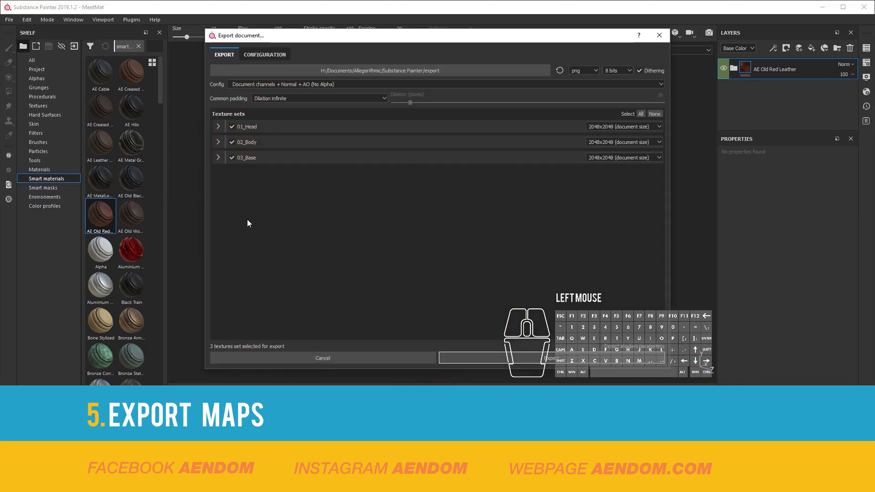
click(261, 55)
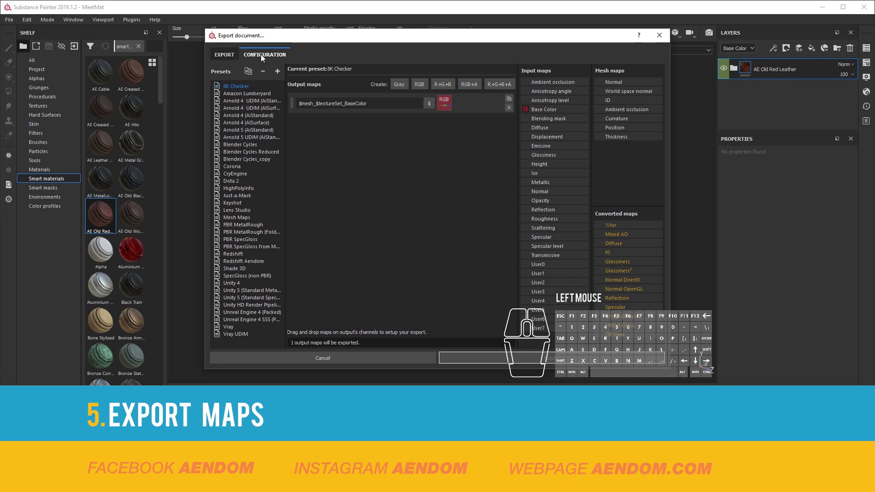
click(252, 145)
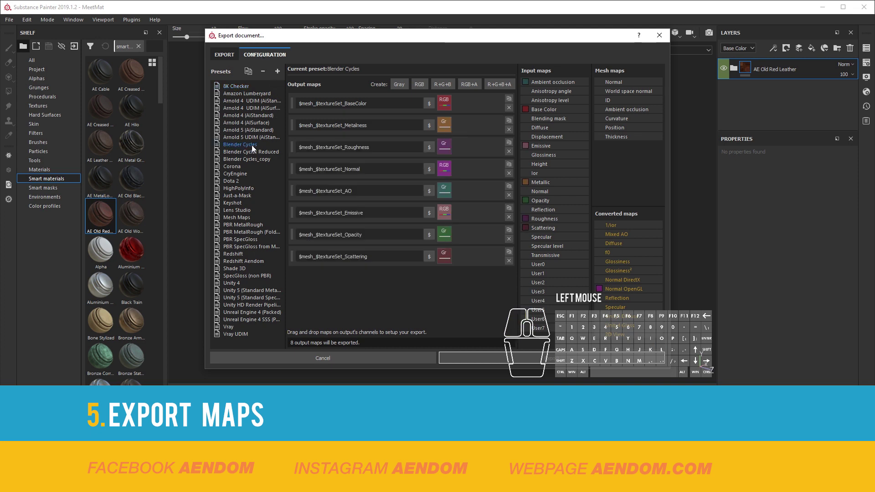
click(469, 101)
Switch the export config to the Blender Cycles preset.
click(225, 55)
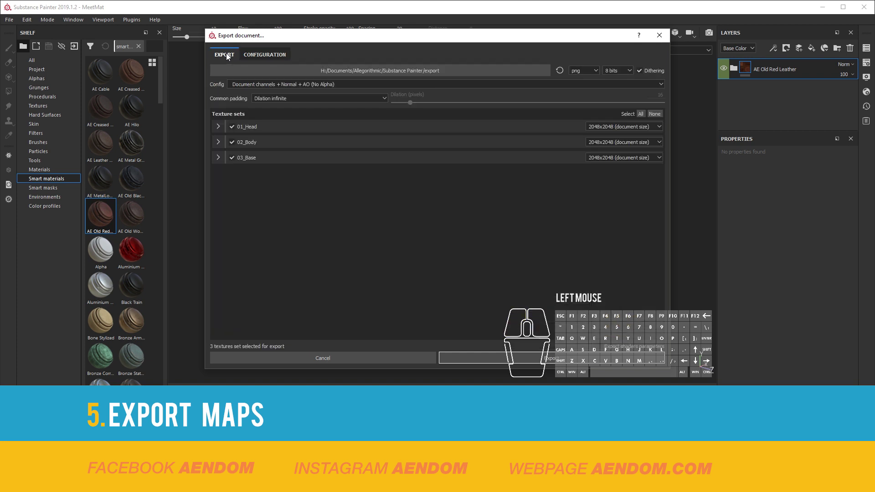
click(309, 84)
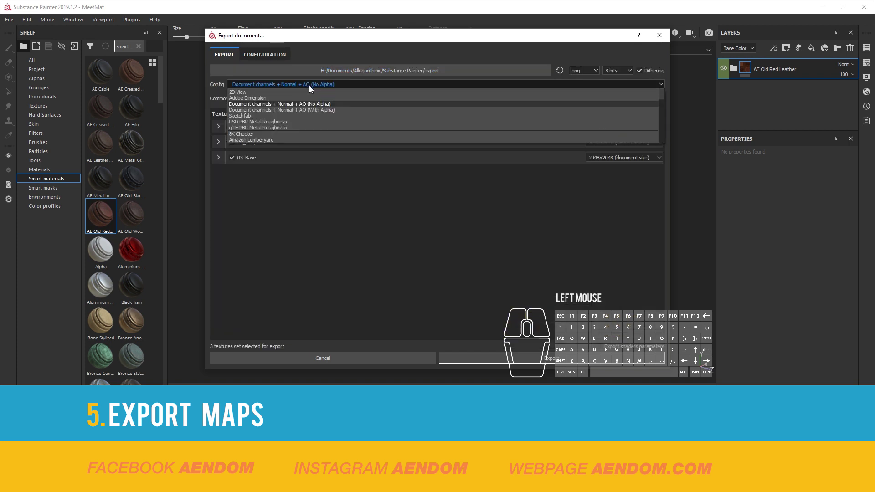
scroll(310, 88, down, 3)
scroll(308, 108, down, 1)
click(283, 116)
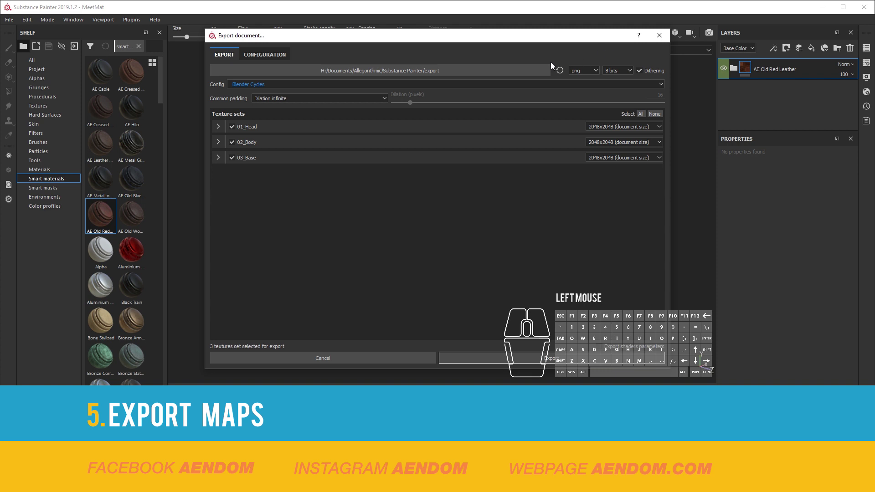
Set the export output folder to the Desktop.
click(537, 69)
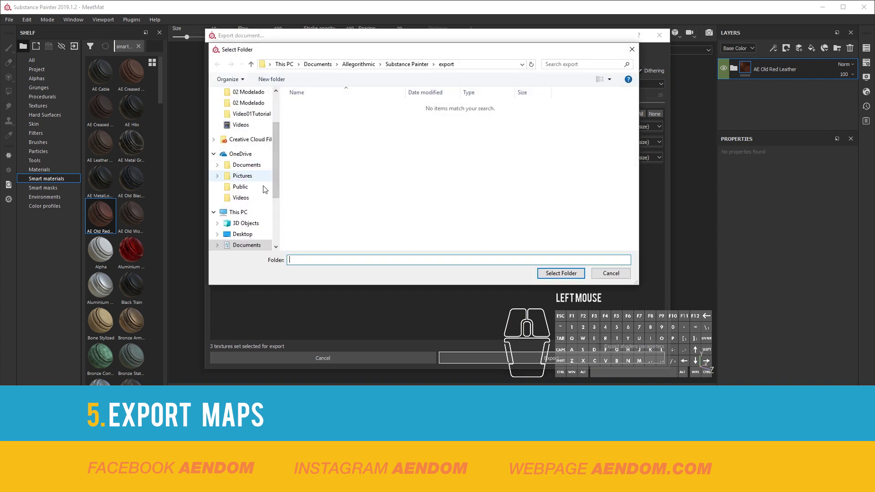
click(243, 234)
click(559, 274)
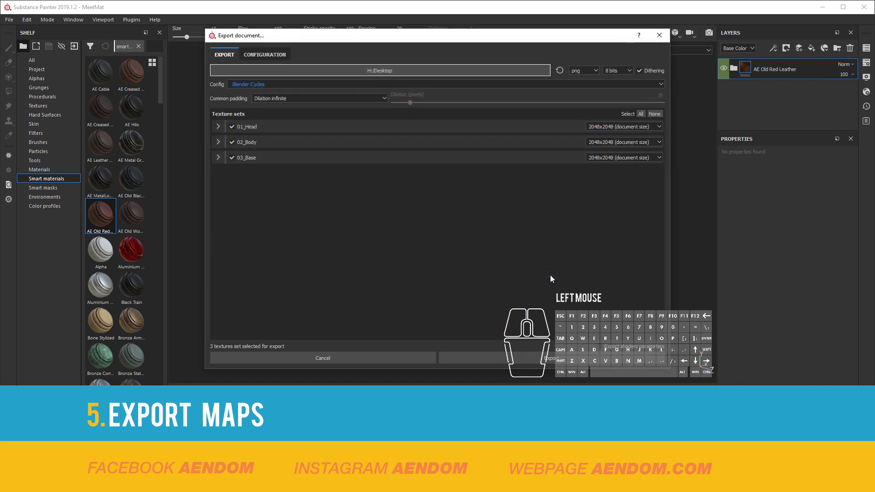
Set 01_Head, 02_Body and 03_Base export resolutions to 4096x4096.
click(630, 125)
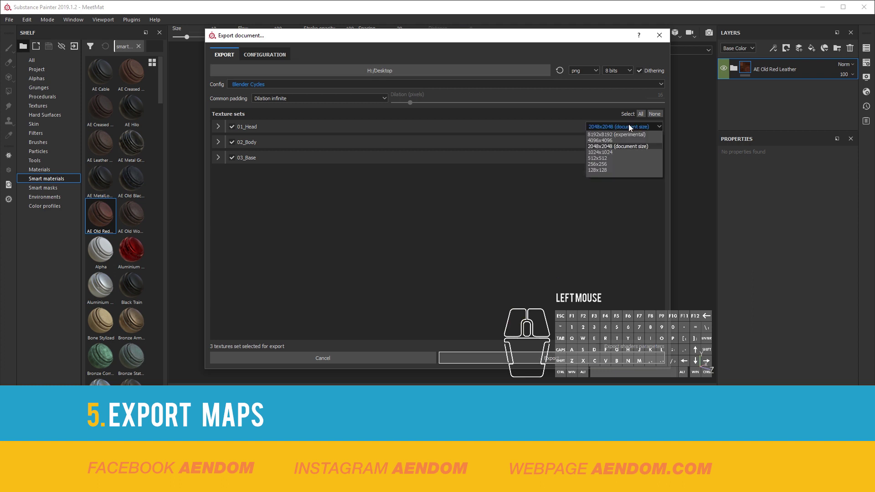
click(600, 140)
click(615, 143)
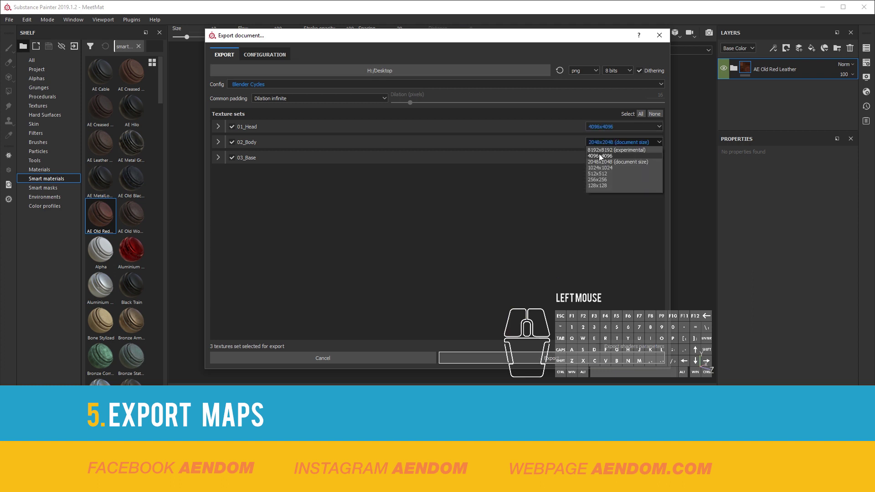
click(599, 154)
click(600, 157)
click(598, 170)
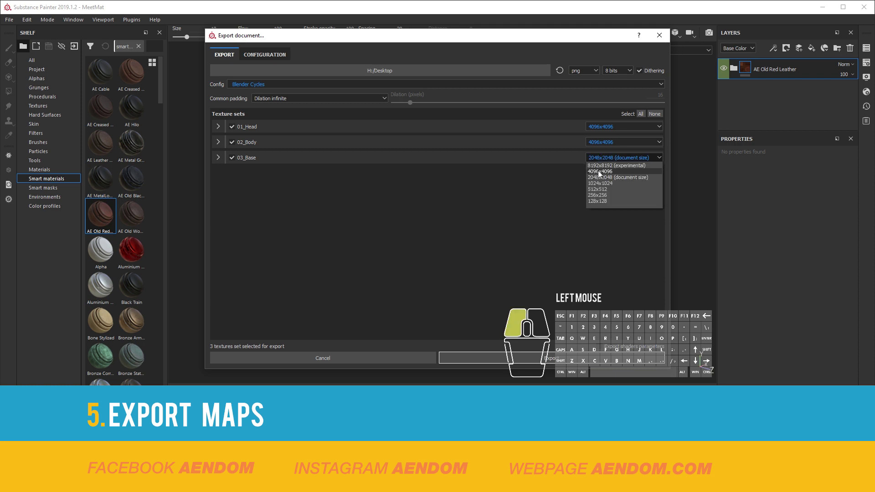
Exclude 03_Base and 02_Body so only 01_Head is exported.
click(231, 157)
click(232, 142)
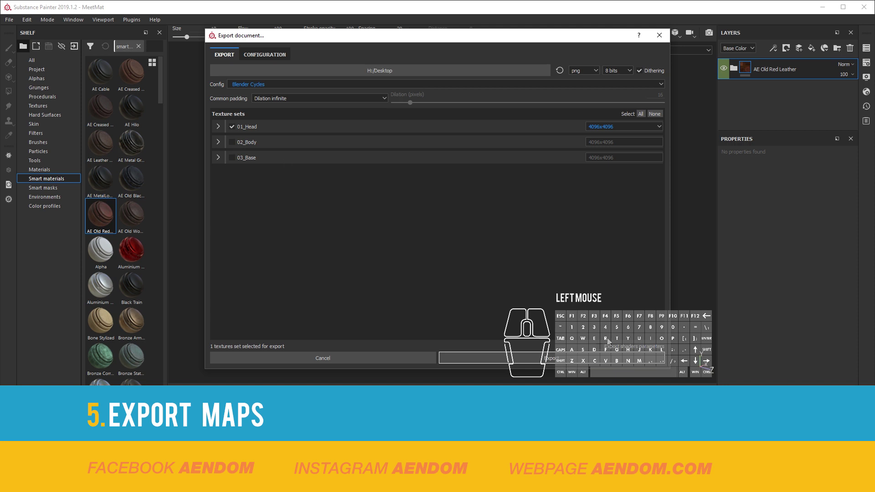
Start exporting the 01_Head texture maps from the Export document dialog.
click(565, 360)
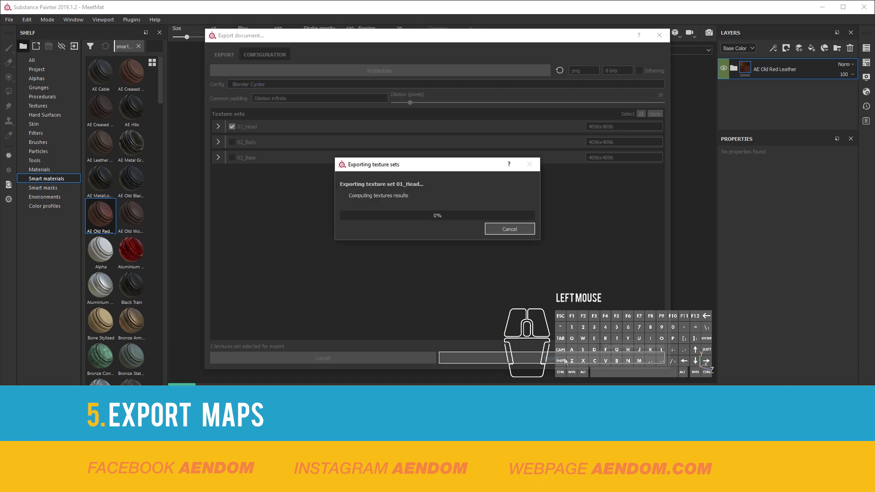